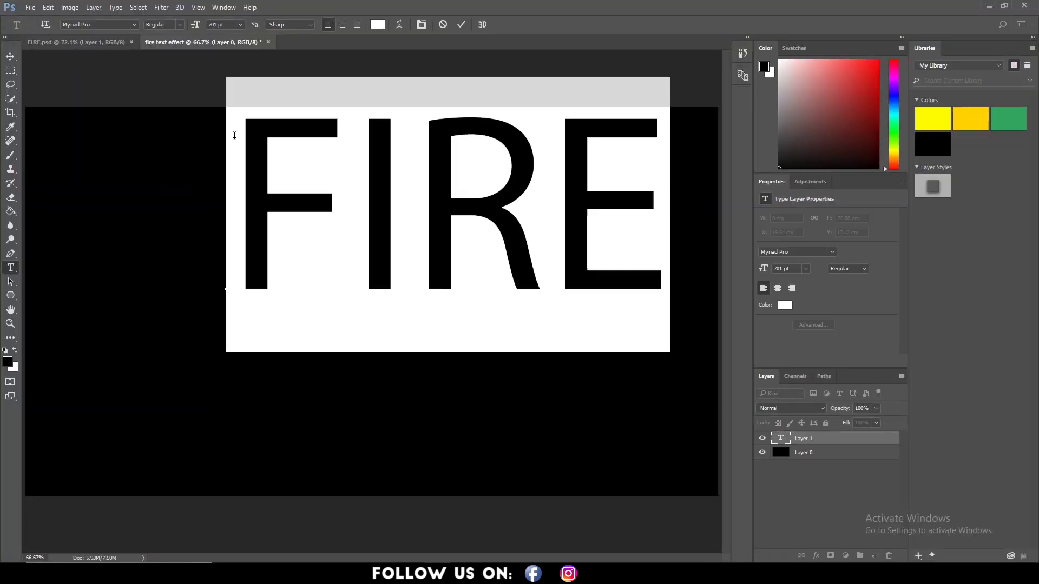
Step: Preview the finished FIRE.psd fire text effect and open its layer effects list
click(816, 556)
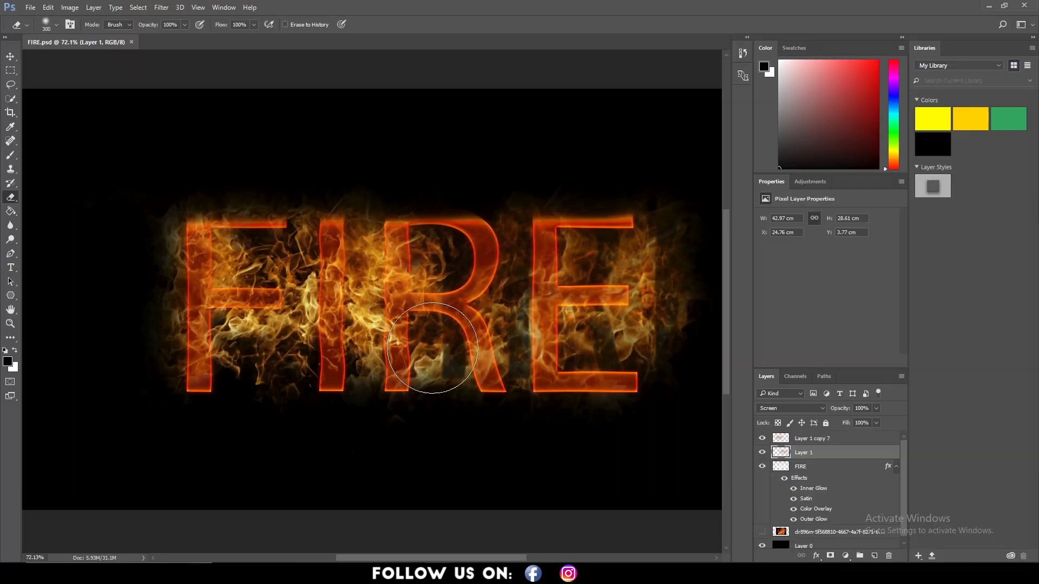
Step: Create a new 1920×1080 document named 'fire text effect'
click(10, 56)
click(30, 8)
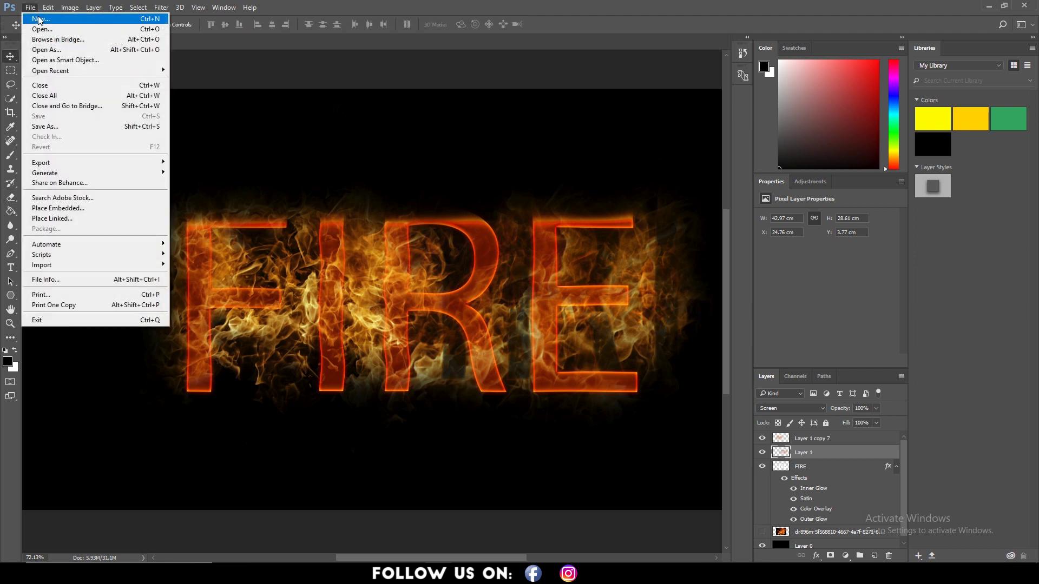
click(39, 20)
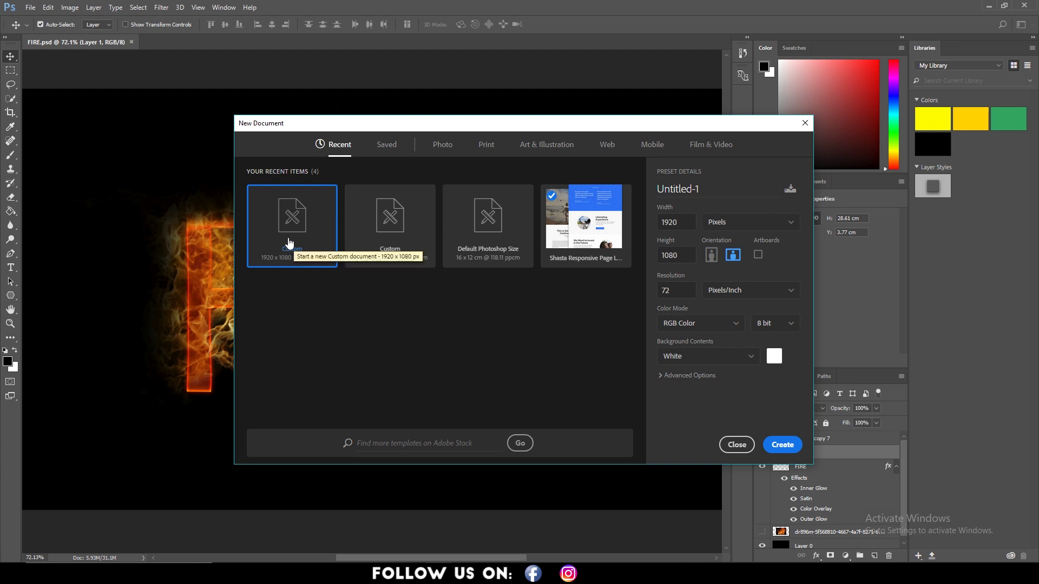
drag(718, 187, 639, 194)
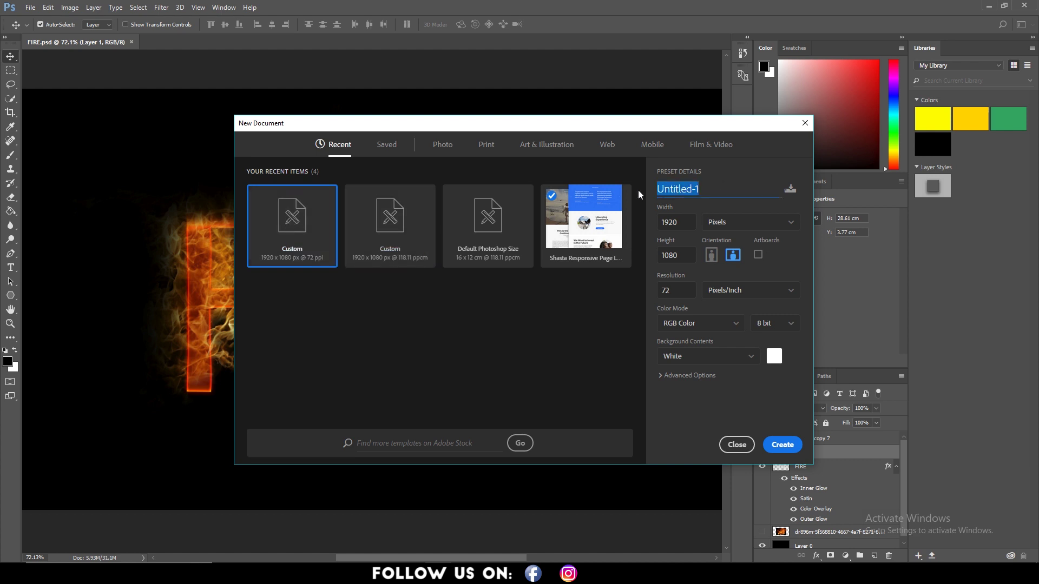
text(fire text effect)
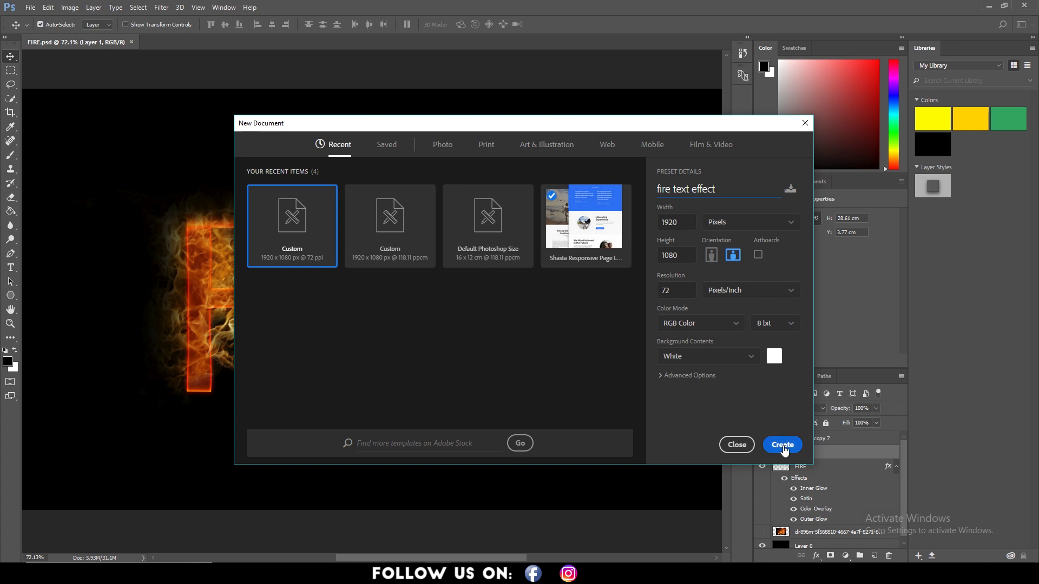
click(783, 445)
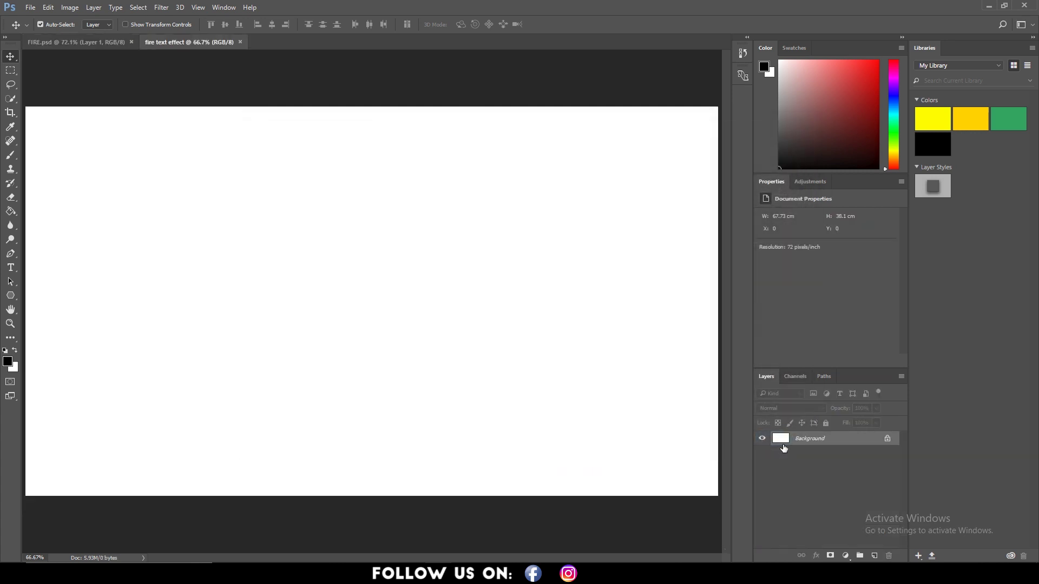
Step: Unlock the Background into Layer 0 and fill the canvas black with the Paint Bucket
click(887, 439)
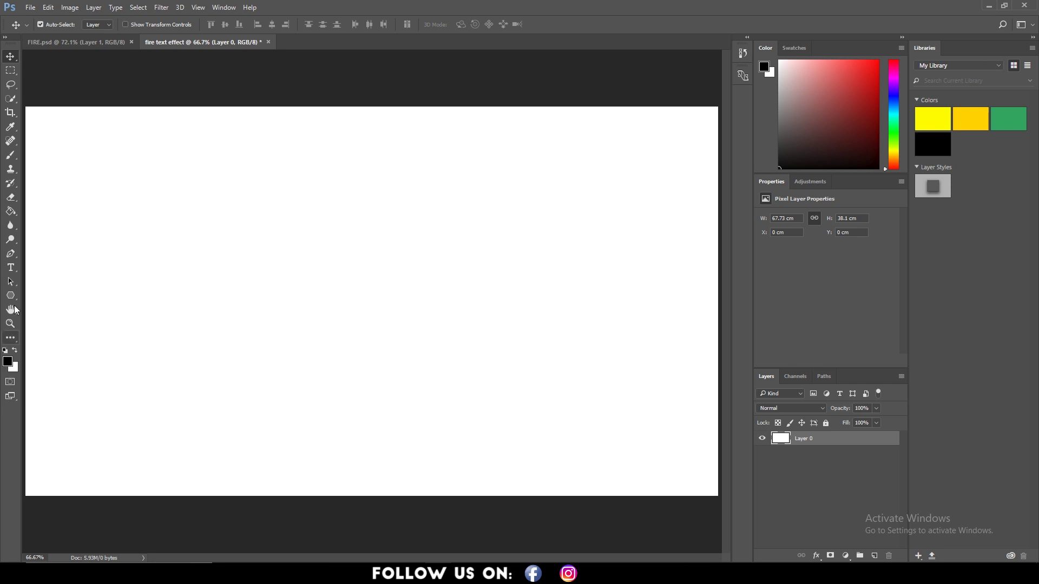
click(11, 211)
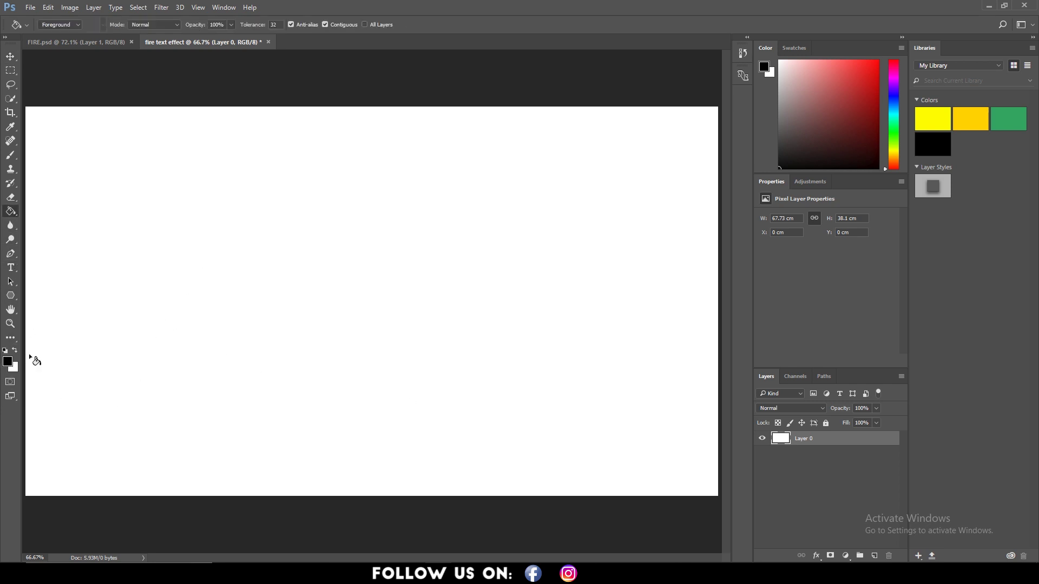
click(261, 299)
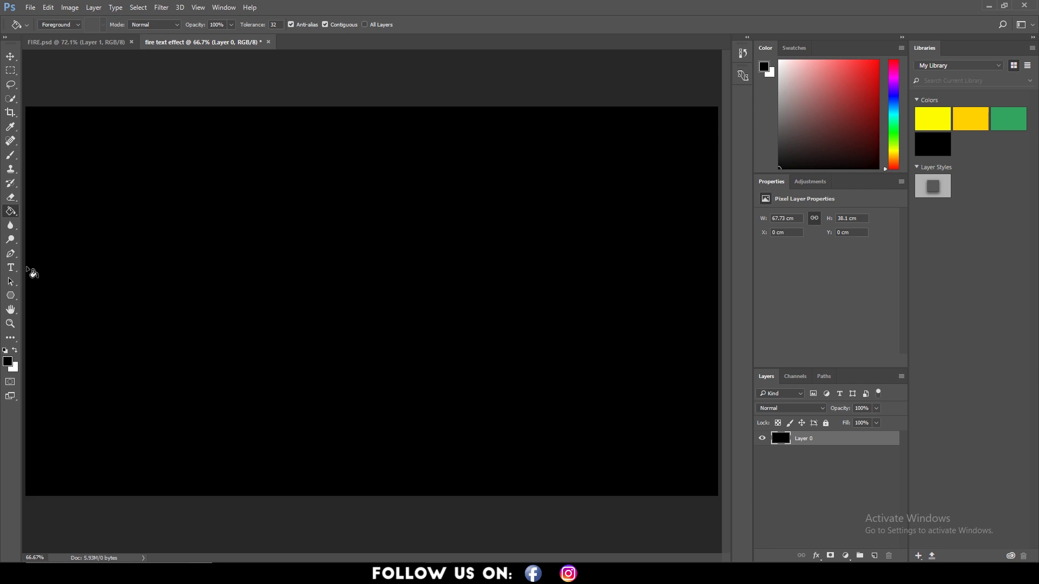
Step: Type FIRE on the canvas and set it in Gilroy ExtraBold
click(12, 268)
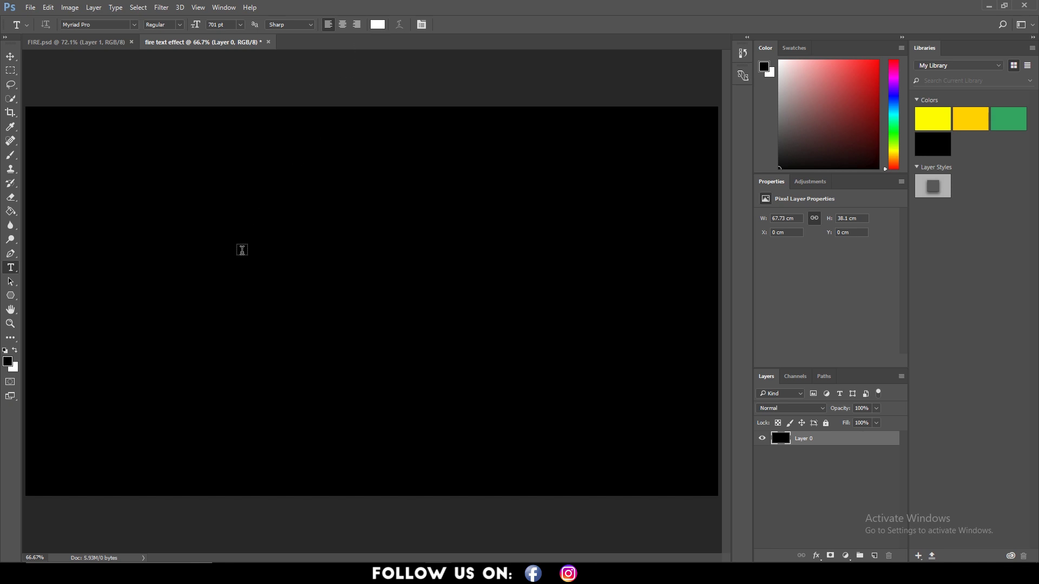
click(227, 288)
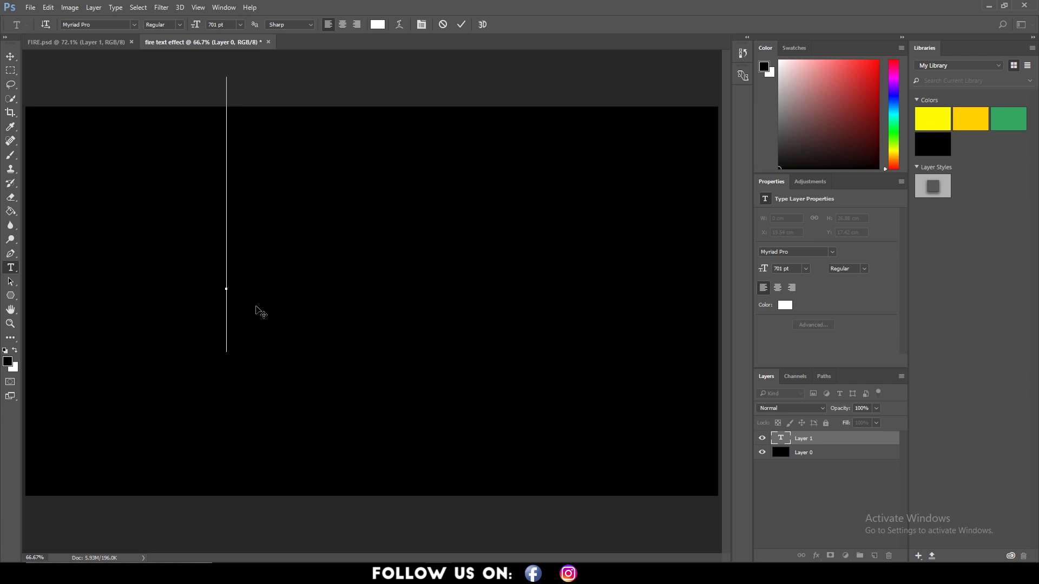
text(FIRE)
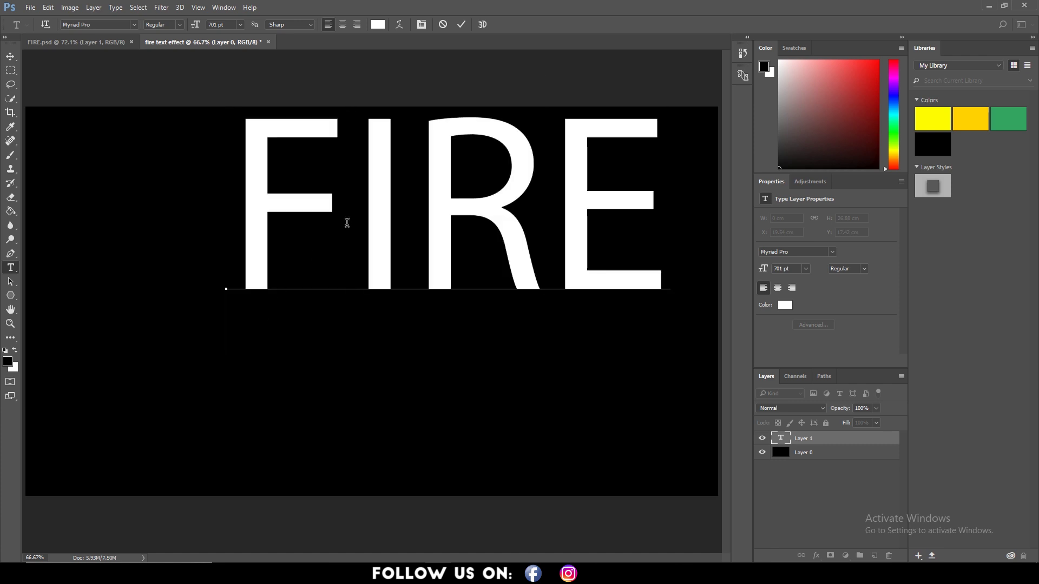
key(ctrl+a)
click(98, 25)
text(GIL)
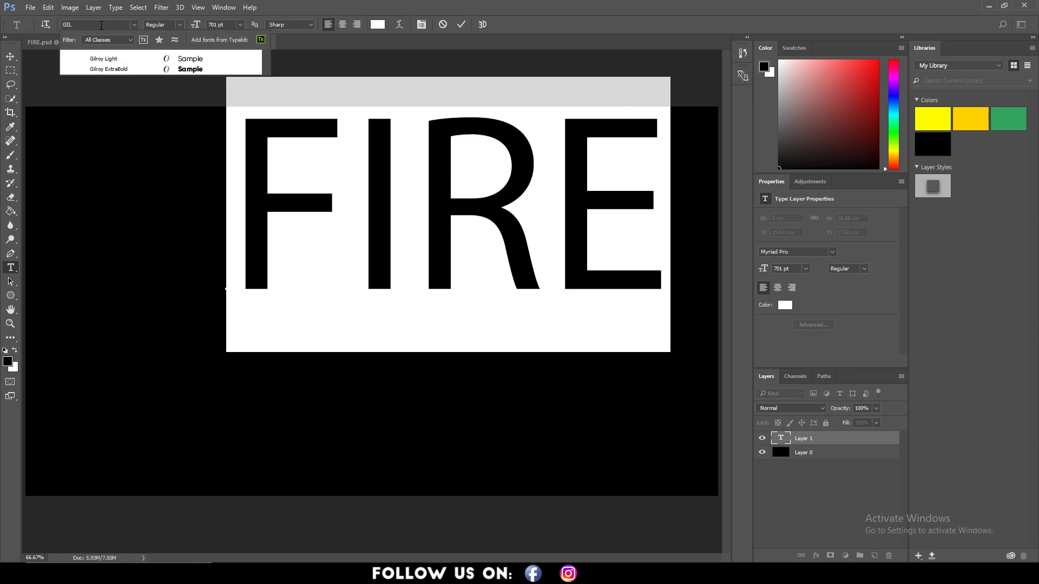
key(Down)
key(Return)
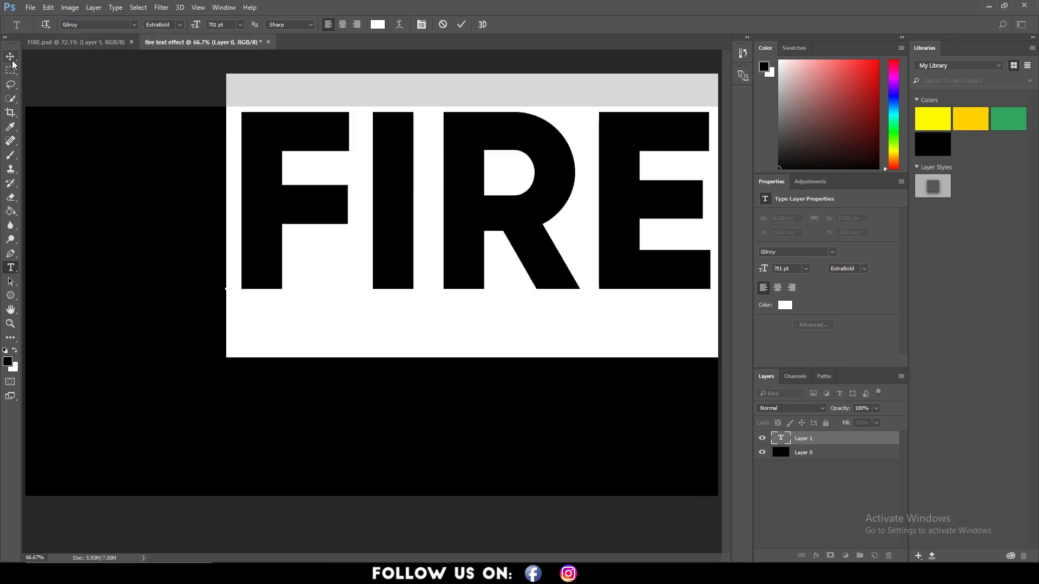
Step: Commit the text and move FIRE to the centre of the black canvas
click(11, 57)
drag(286, 213, 187, 298)
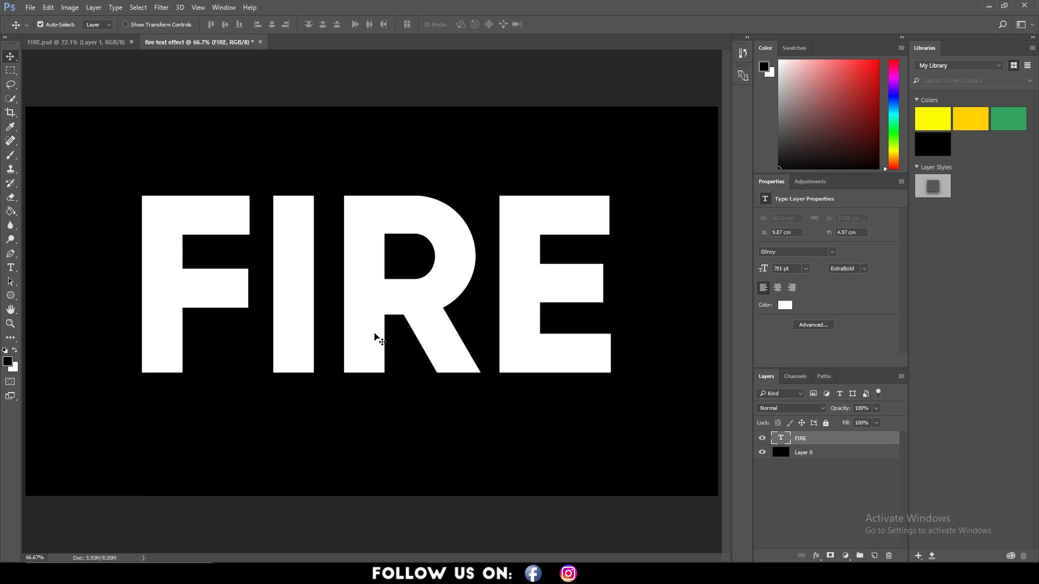
scroll(304, 308, down, 1)
drag(303, 309, 300, 312)
Step: Select the FIRE layer and add an Outer Glow coloured F70300
click(777, 517)
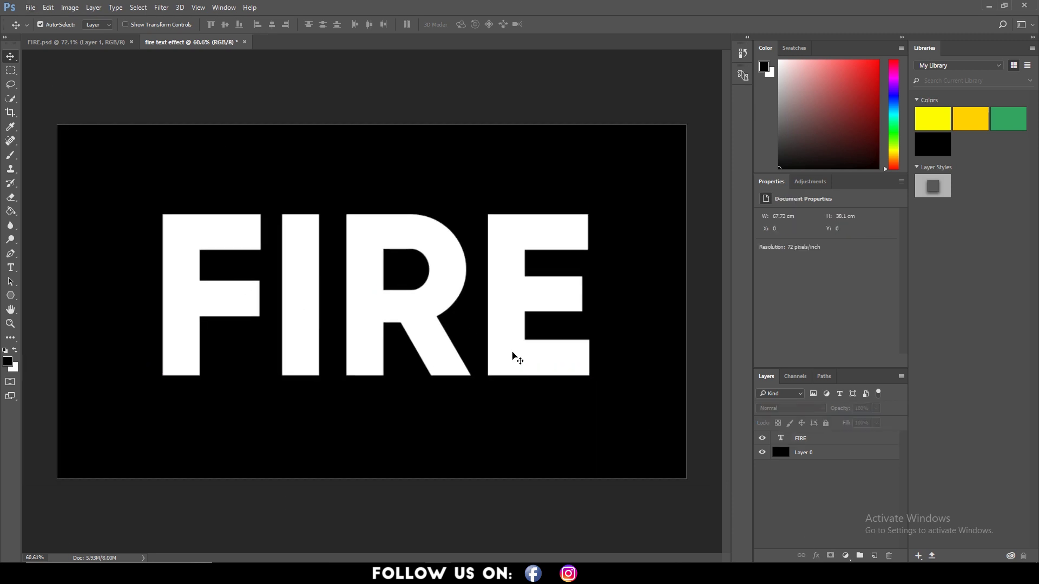
click(808, 440)
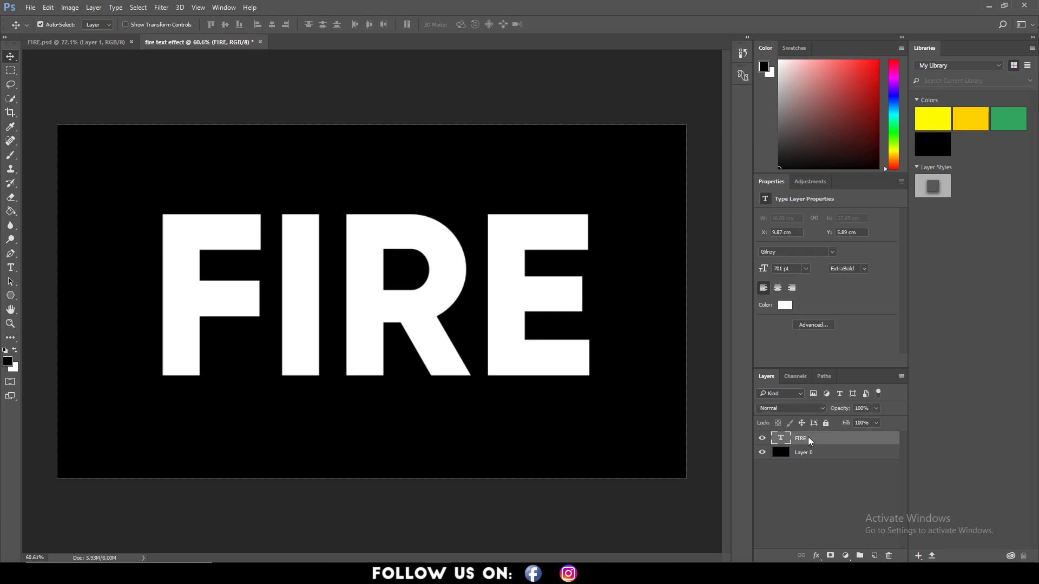
click(816, 556)
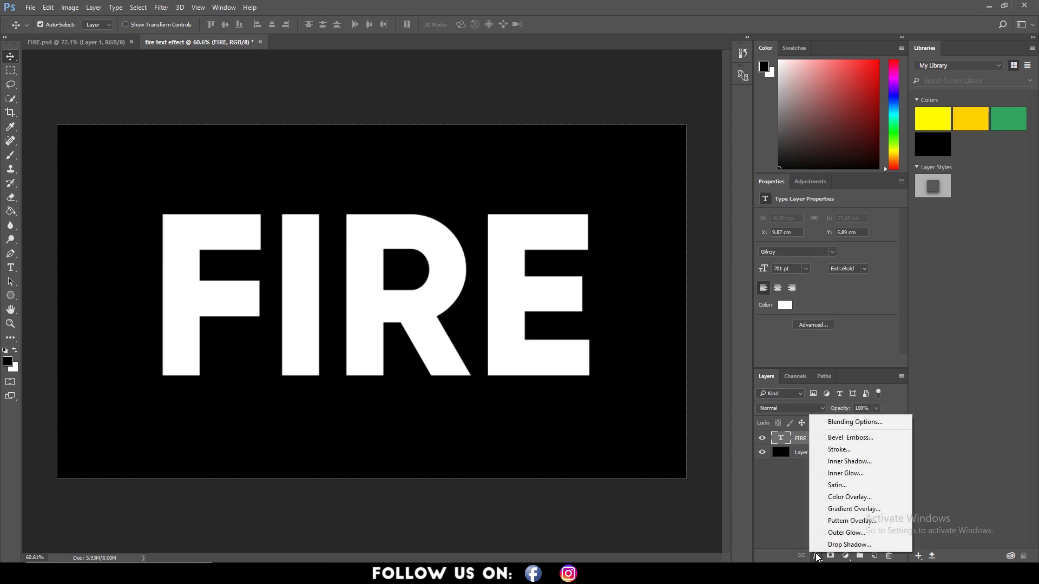
click(849, 423)
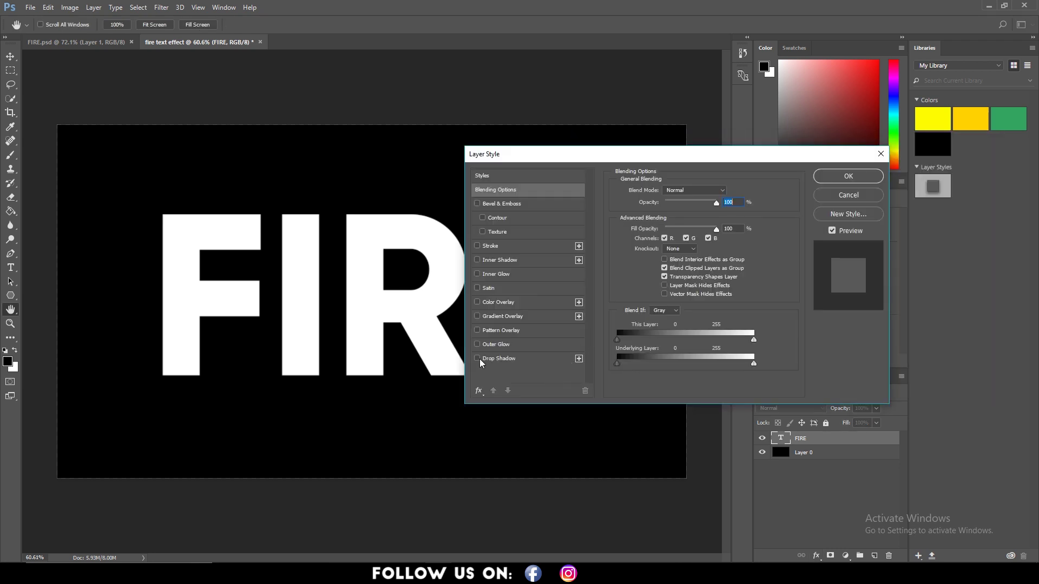
click(478, 344)
click(493, 345)
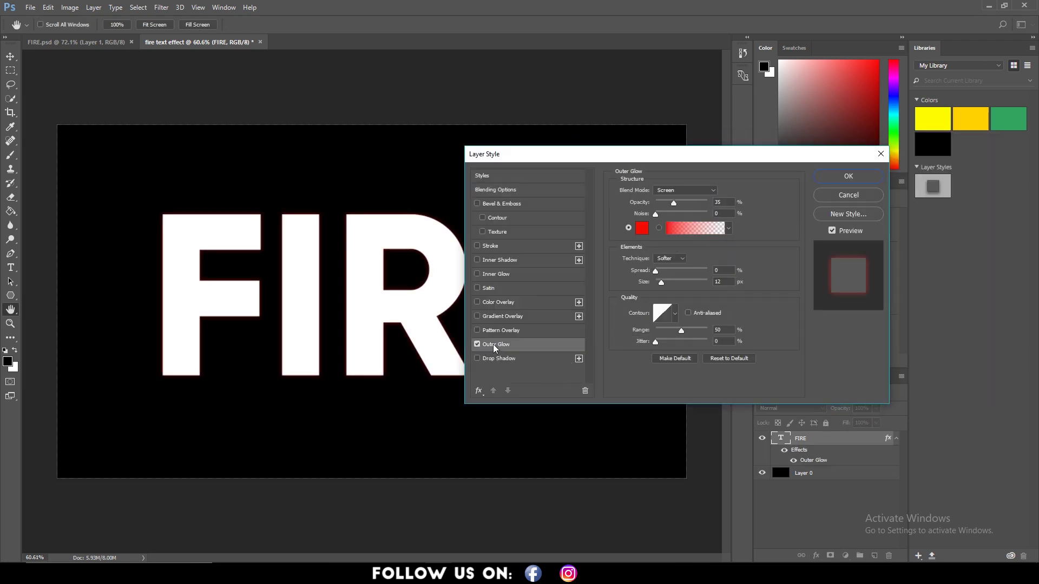
click(642, 228)
text(F)
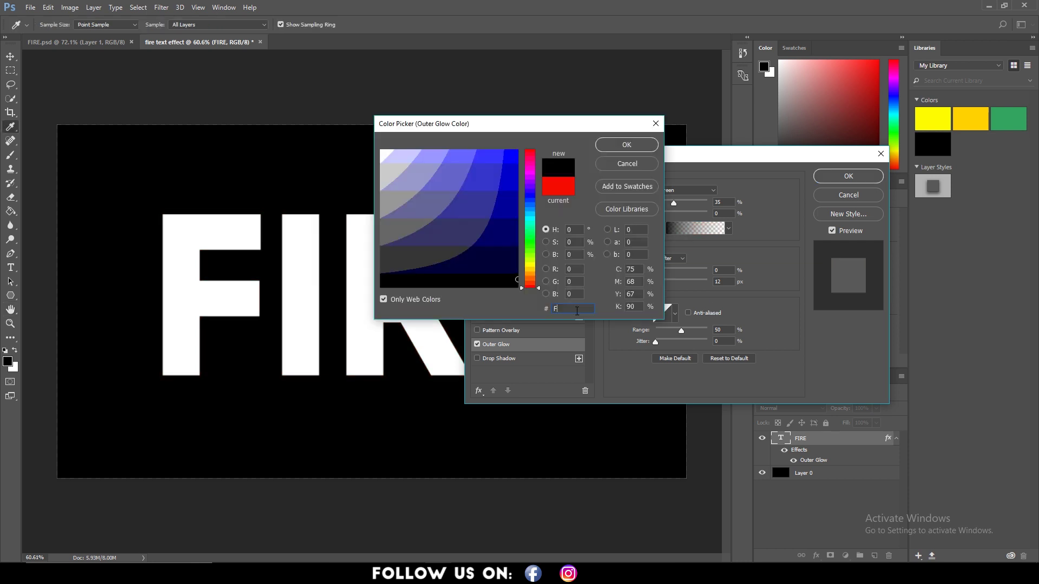
text(70300)
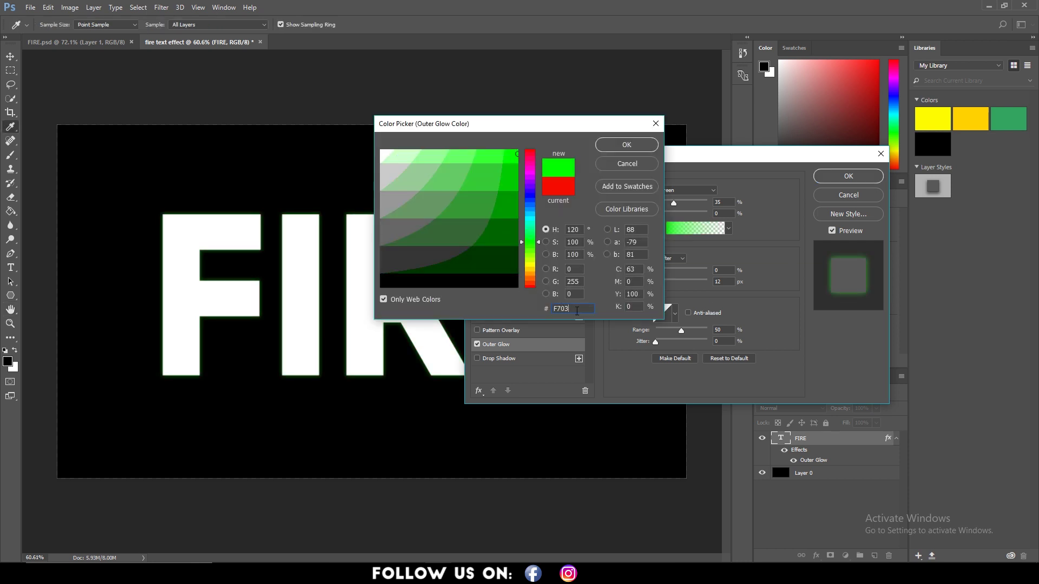
click(629, 144)
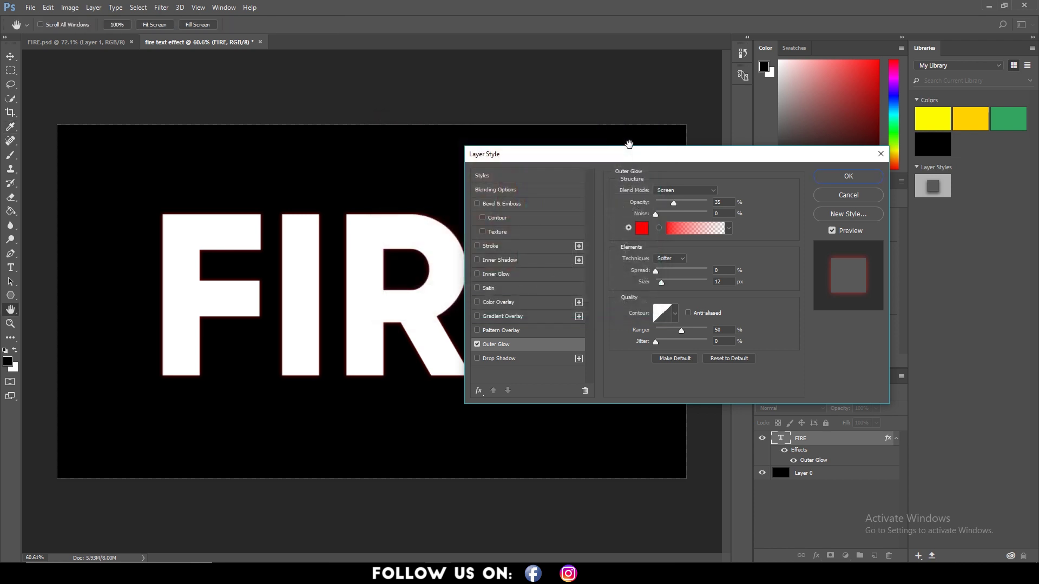
Step: Set the outer glow size to 13 px with Screen blend mode
click(712, 285)
text(13)
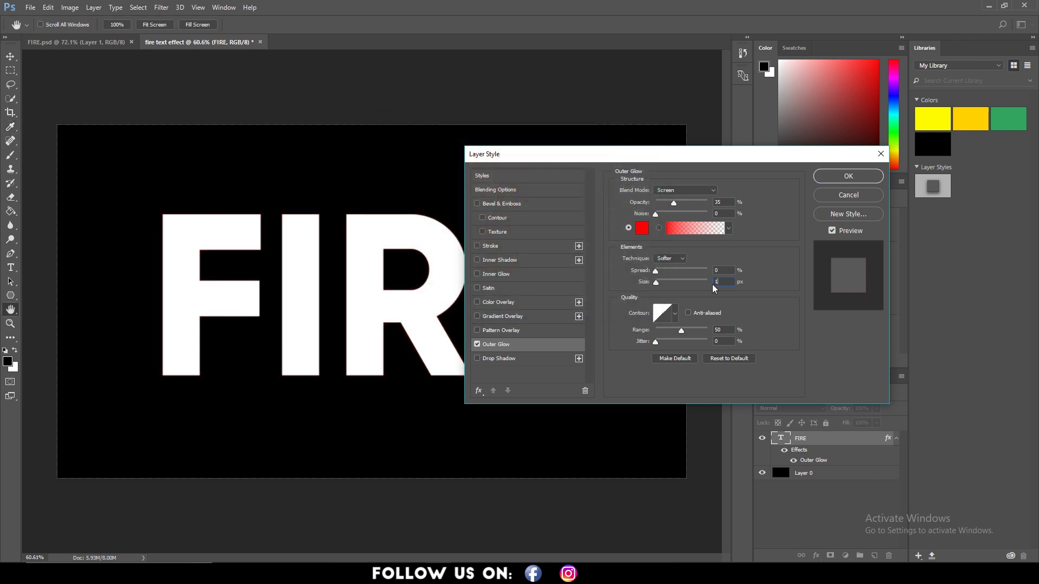
click(682, 190)
click(709, 252)
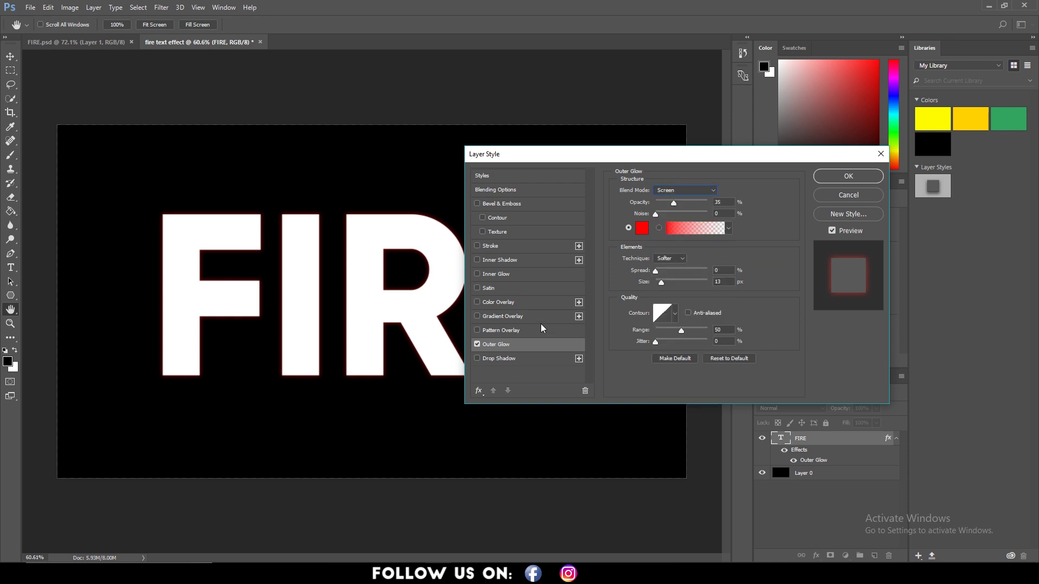
Step: Add an orange CD7E2E Color Overlay to the FIRE text
click(477, 302)
click(491, 305)
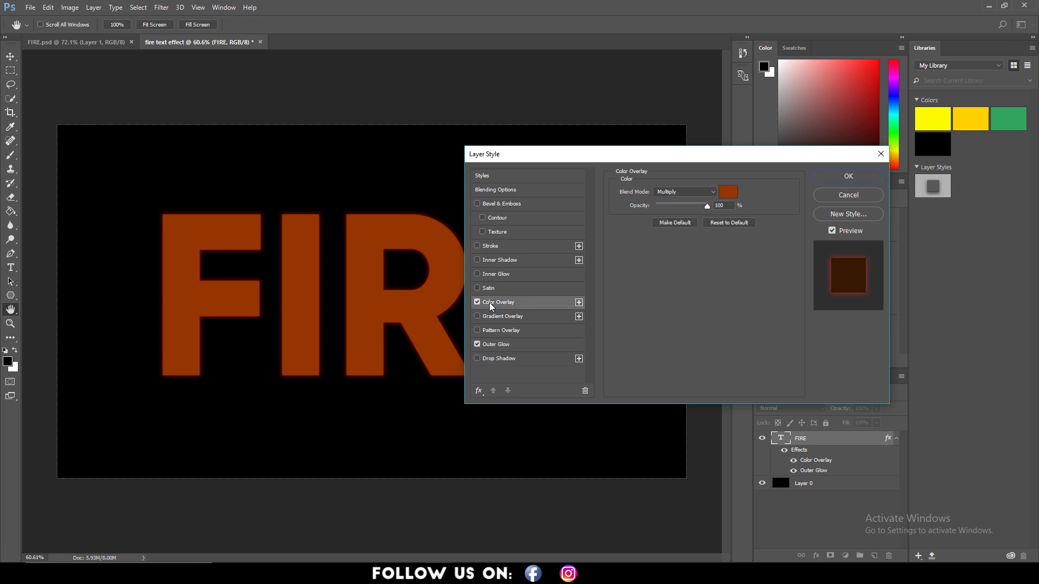
click(729, 193)
text(CD7E2E)
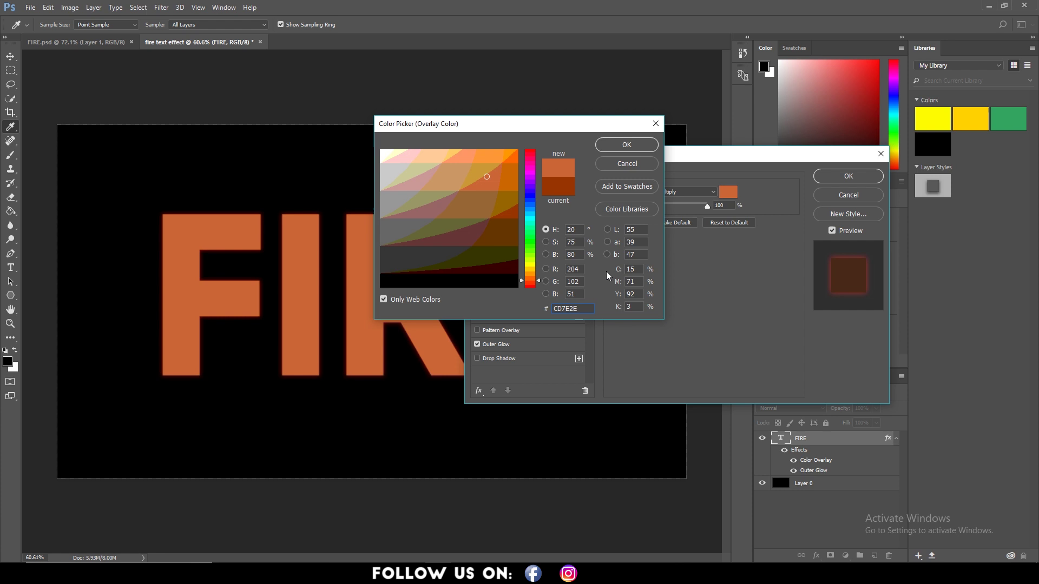
click(612, 146)
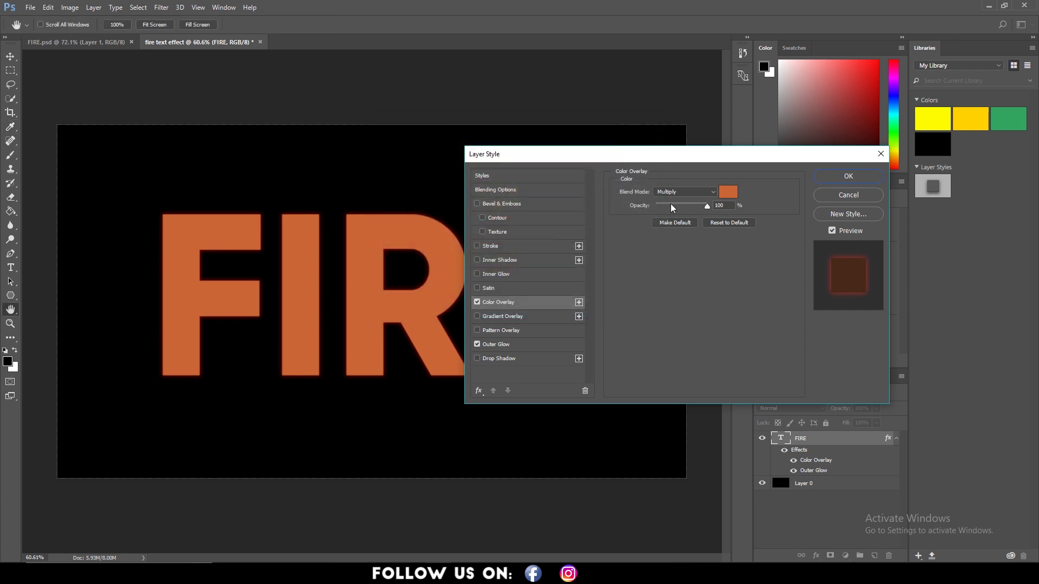
Step: Add a Satin effect in 872D0F with Multiply blend mode and 11 px distance
click(477, 288)
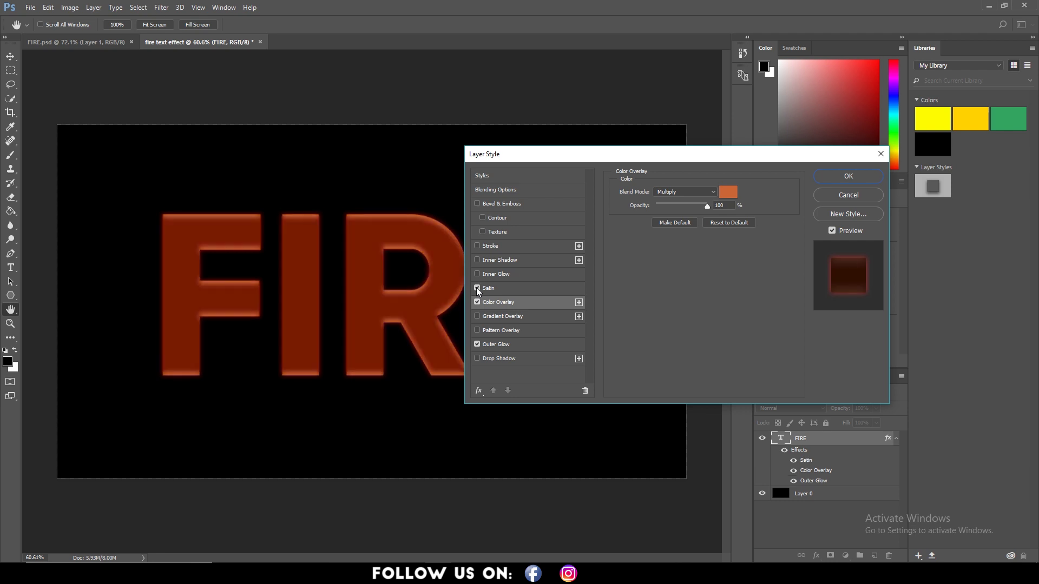
click(488, 288)
click(728, 192)
text(872D0F)
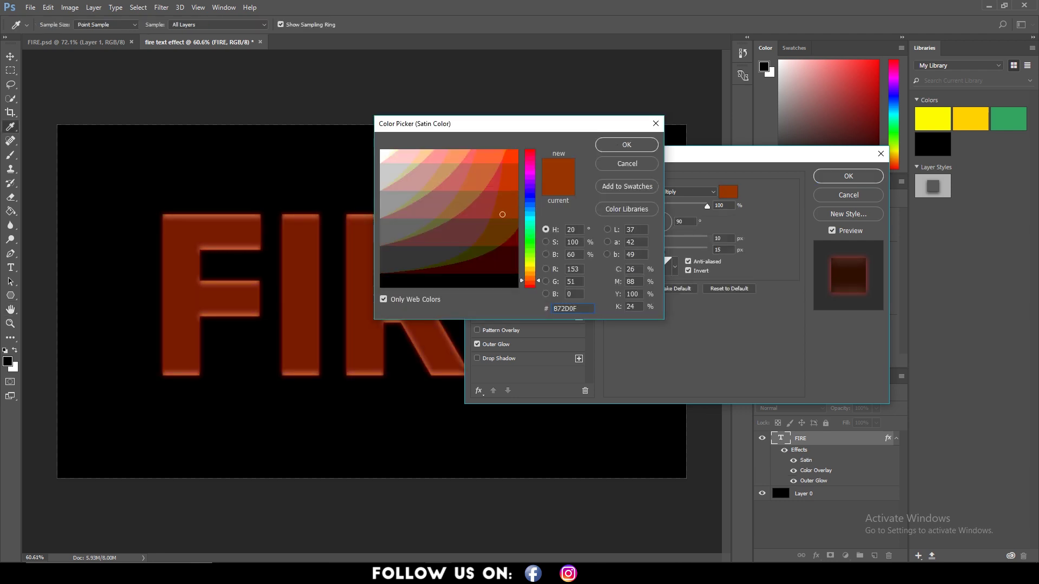
click(626, 145)
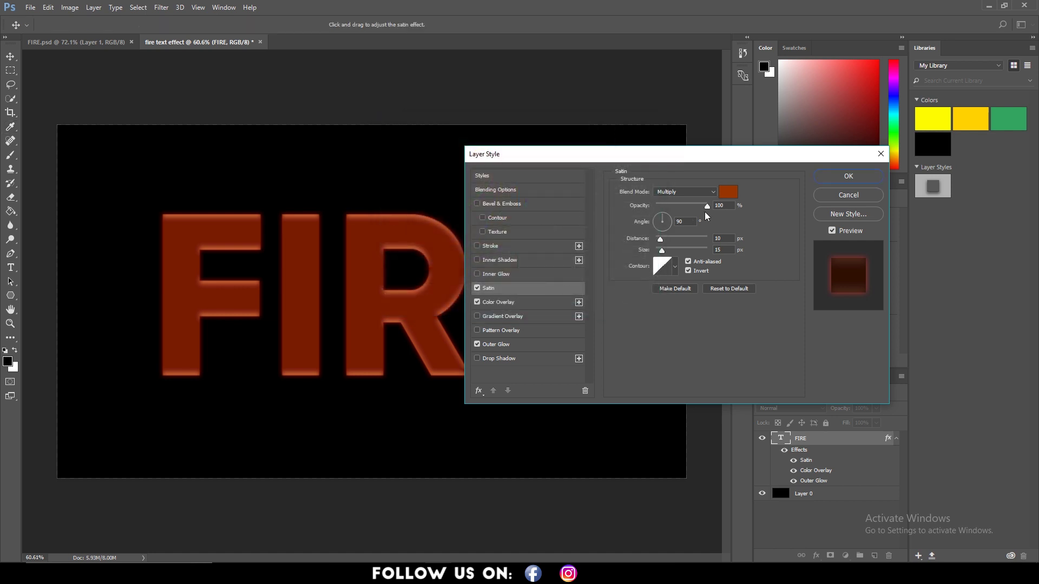
drag(705, 216, 680, 217)
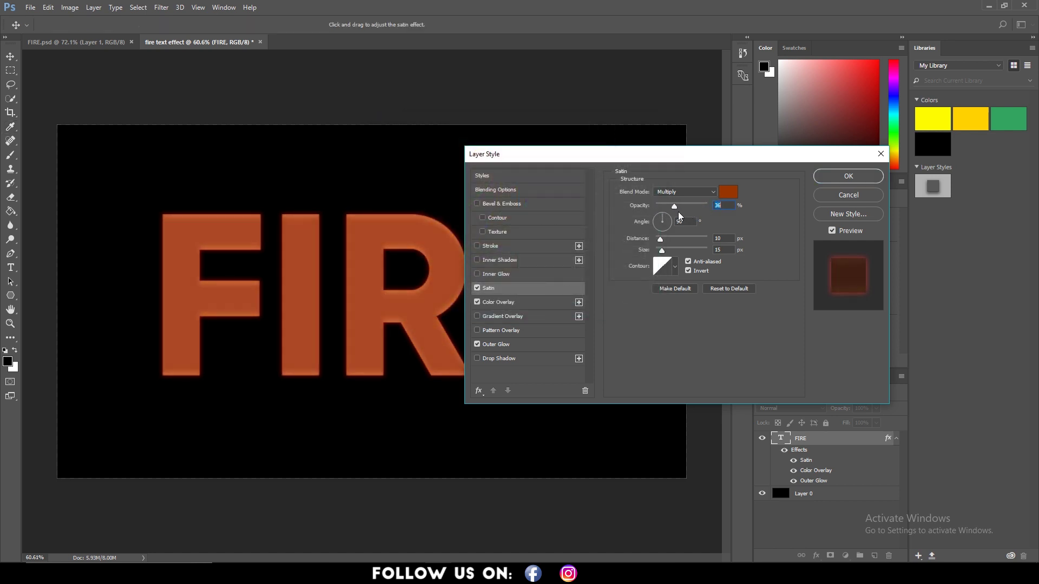
click(684, 192)
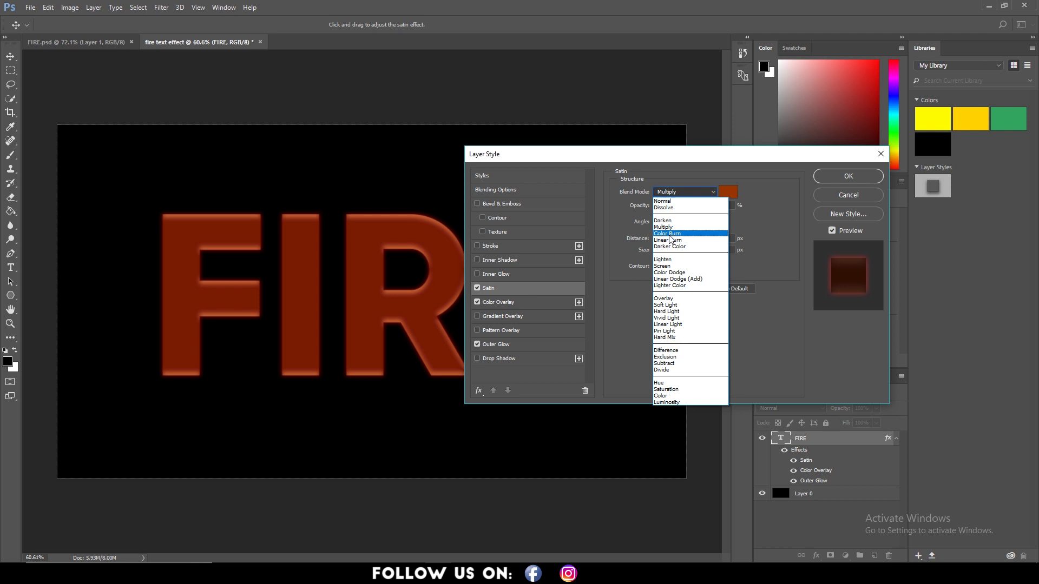
click(665, 227)
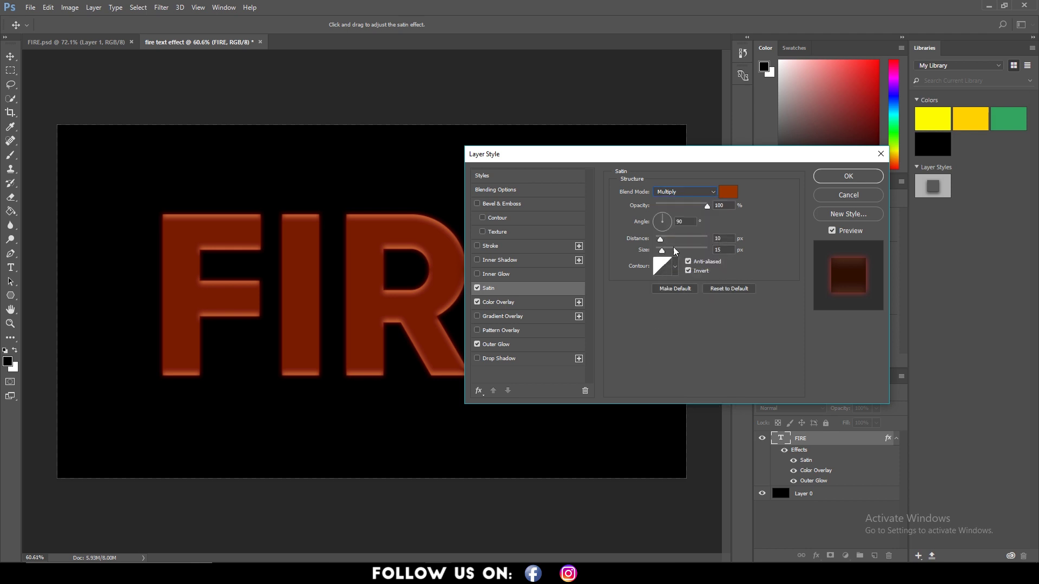
text(11)
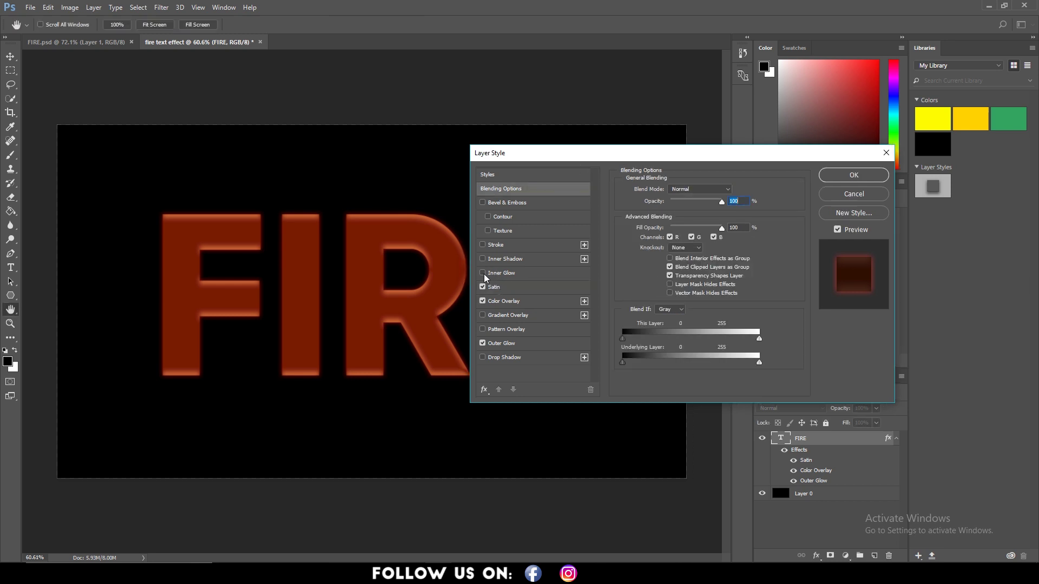
Step: Add a yellow E5C238 Inner Glow enlarged to 24 px and apply the layer styles
click(484, 273)
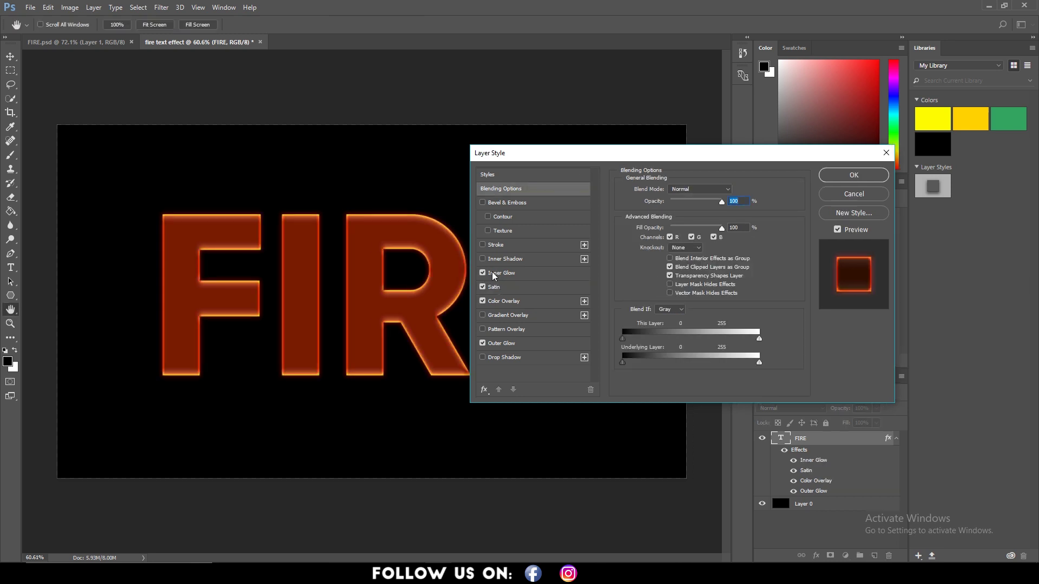
click(498, 275)
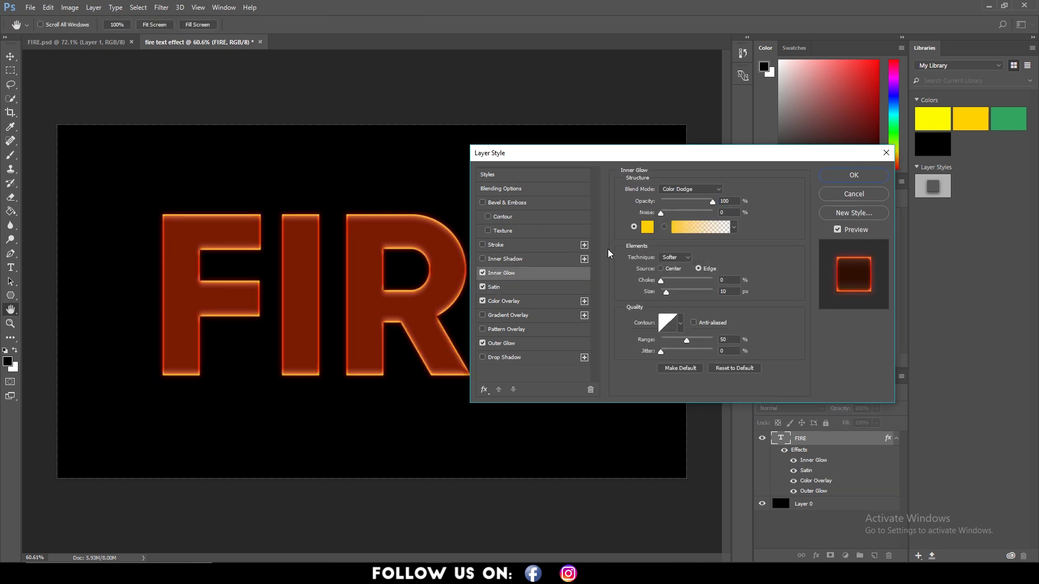
click(648, 227)
text(E5C238)
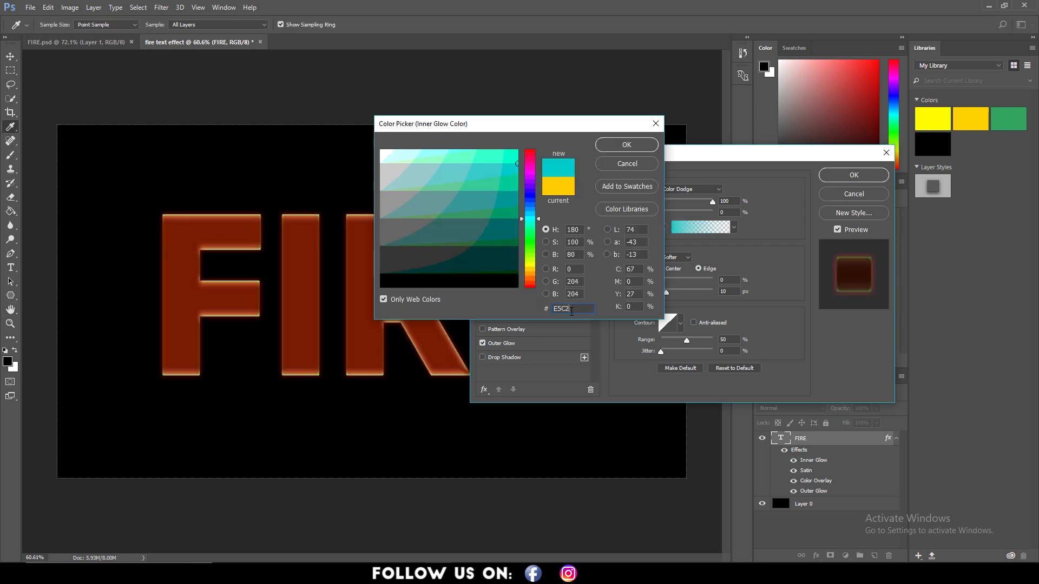
click(616, 149)
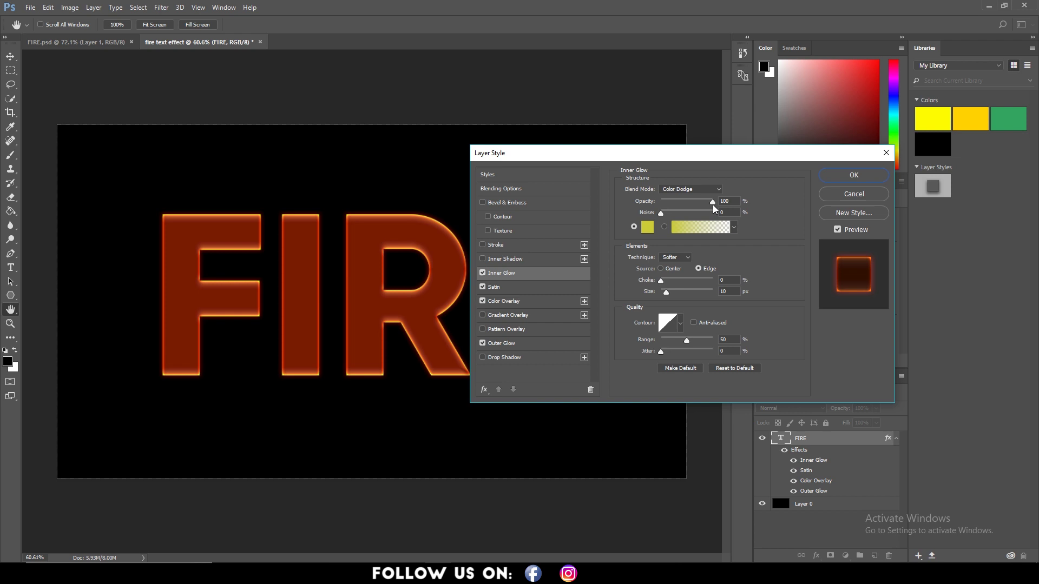
drag(666, 292, 671, 293)
key(Return)
key(v)
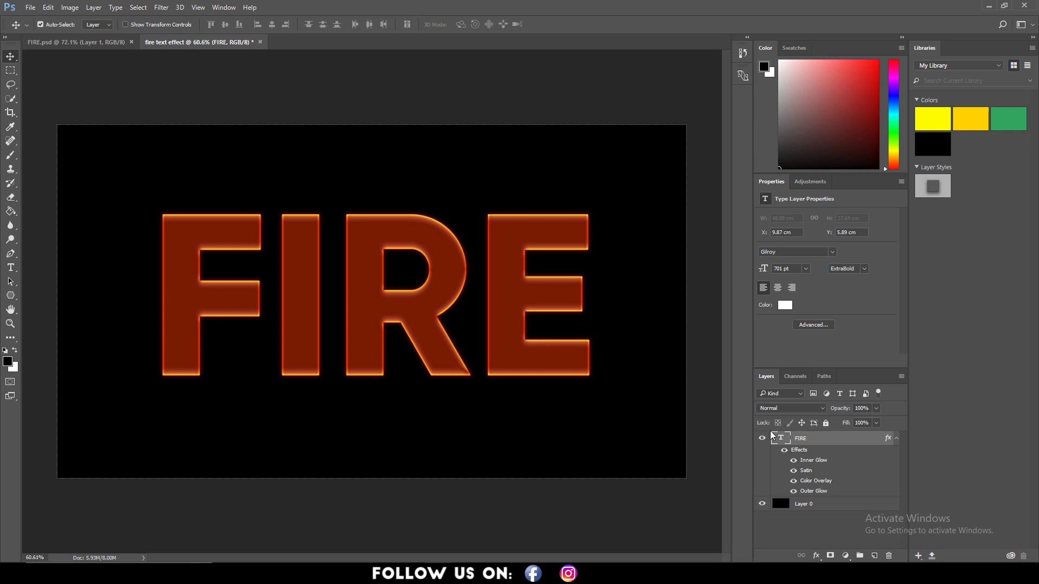
Step: Rasterize the FIRE type layer and set up the Eraser with a soft round brush
right_click(799, 441)
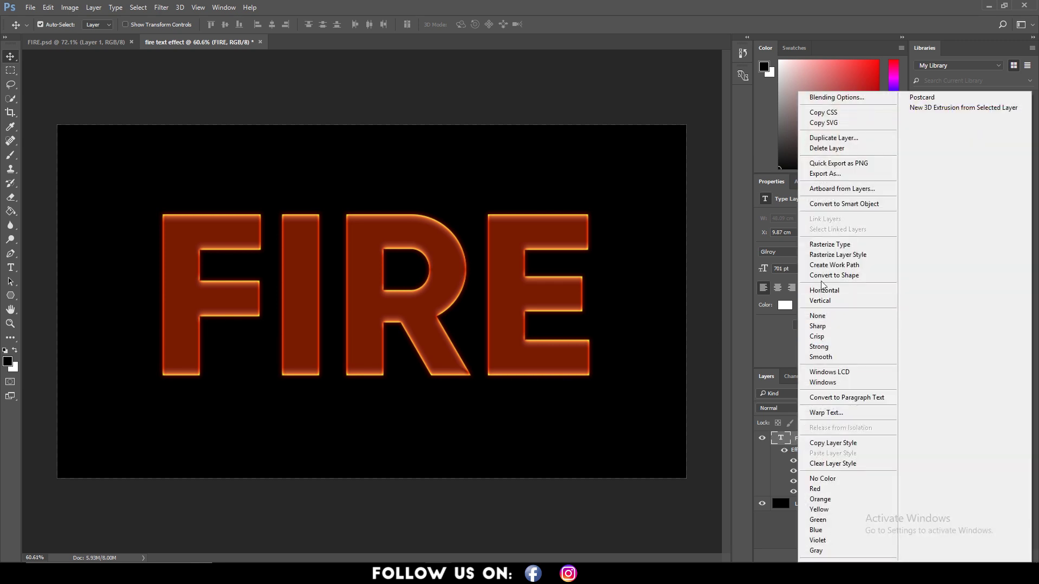
click(829, 244)
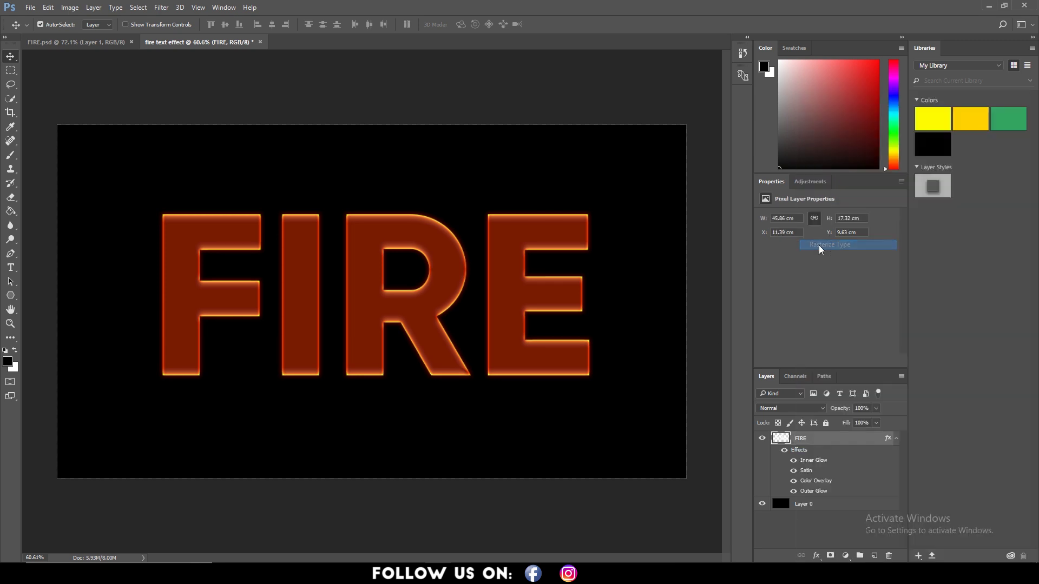
click(17, 201)
right_click(18, 202)
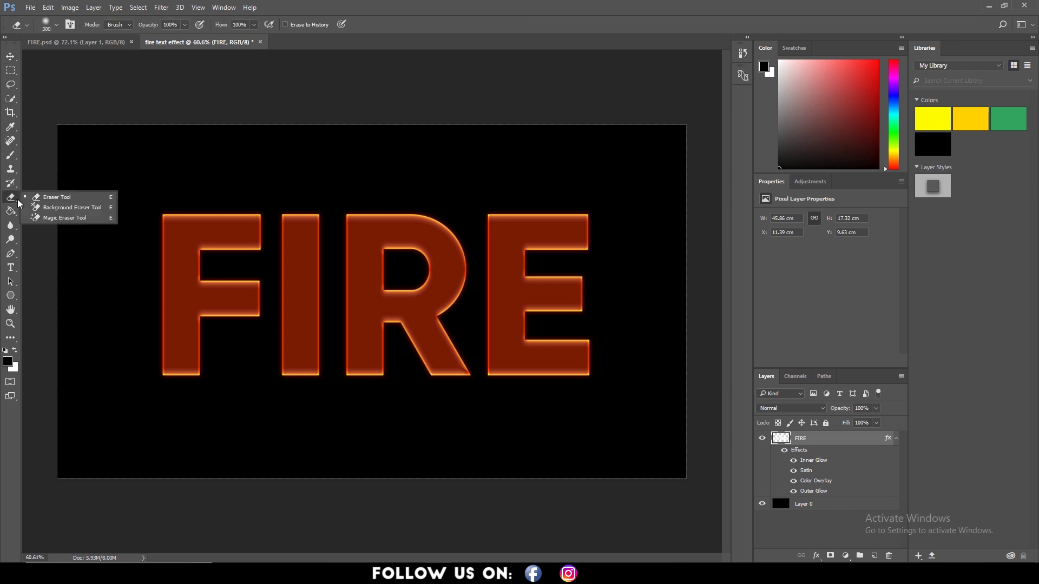
click(49, 198)
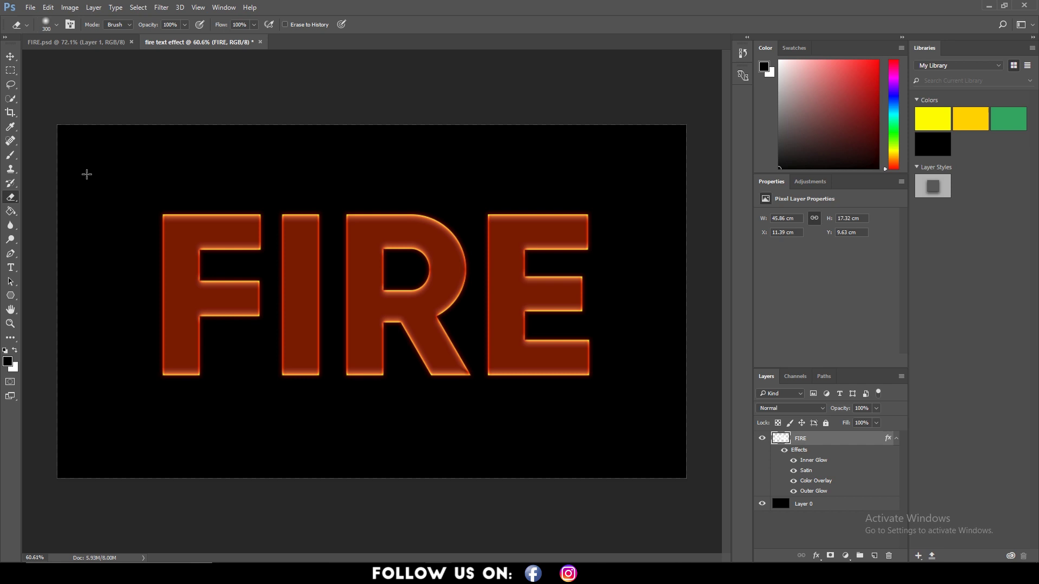
click(48, 31)
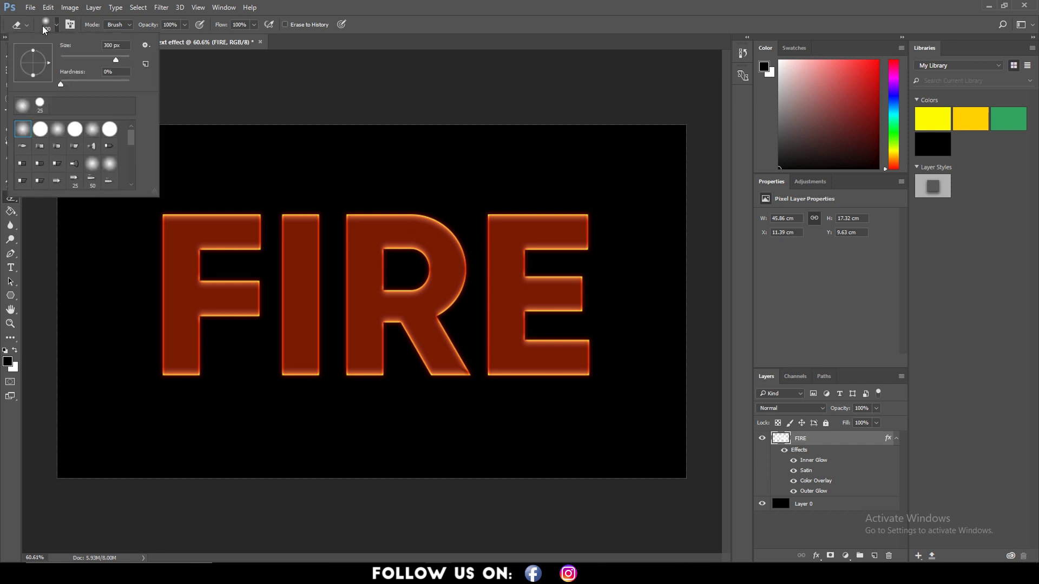
click(25, 130)
click(168, 101)
Step: Erase along the letter tops at brush size 150 so they fade into black
mouse_move(146, 206)
mouse_down()
mouse_move(186, 214)
mouse_move(248, 194)
mouse_move(612, 191)
mouse_up()
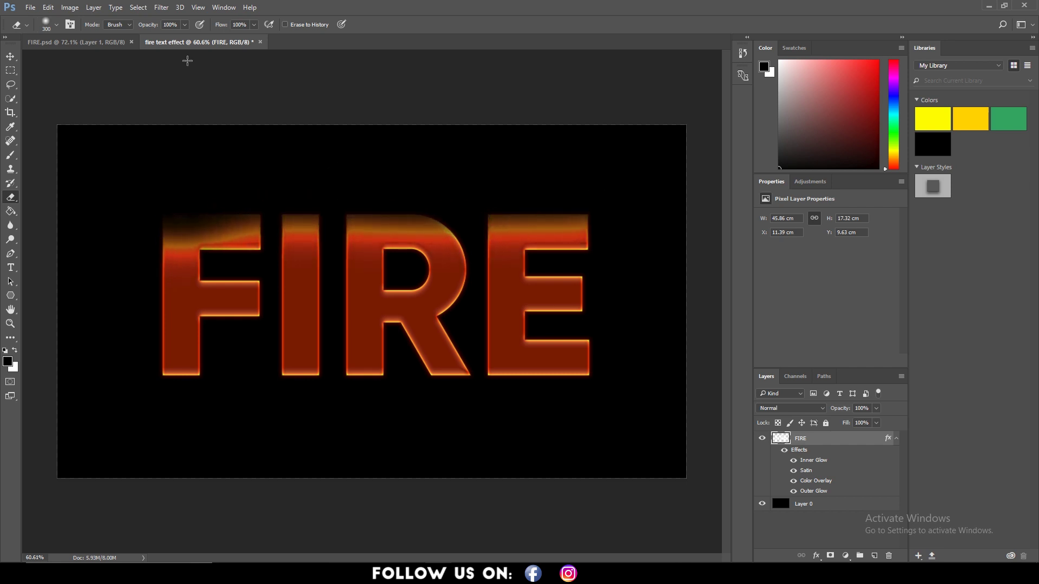
key(bracketleft)
key(bracketleft)
mouse_move(192, 210)
mouse_down()
mouse_move(267, 197)
mouse_move(534, 194)
mouse_move(452, 211)
mouse_move(159, 204)
mouse_up()
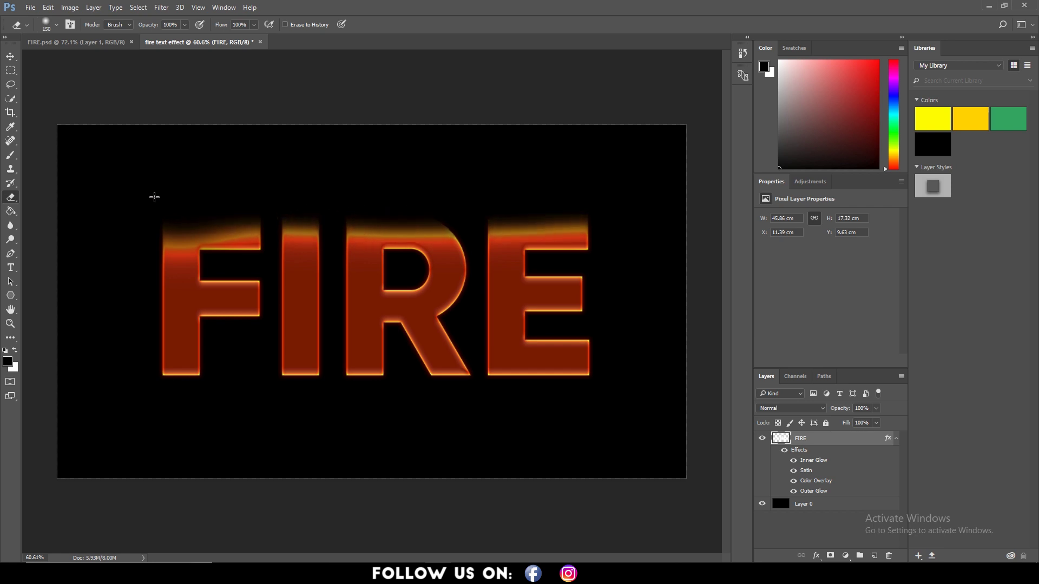
Step: Apply a ZigZag distortion with Amount 4, Ridges 4 and Pond Ripples style
click(161, 8)
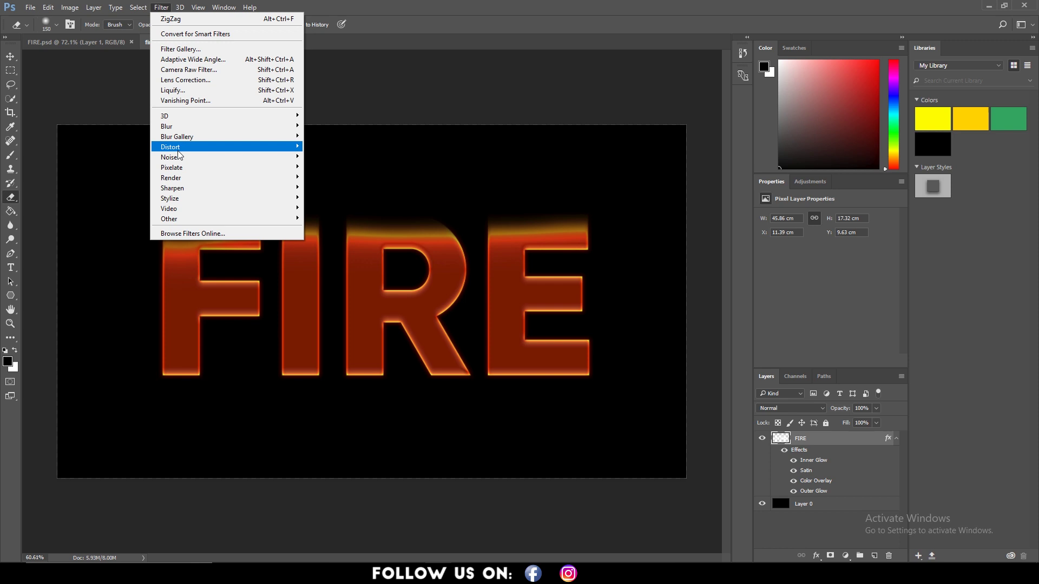
mouse_move(177, 152)
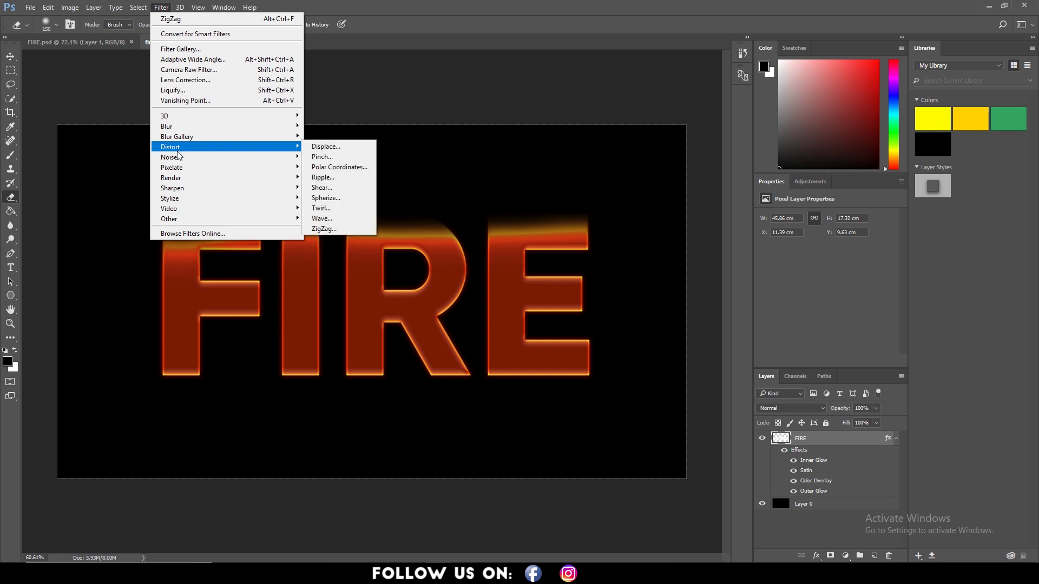
click(328, 229)
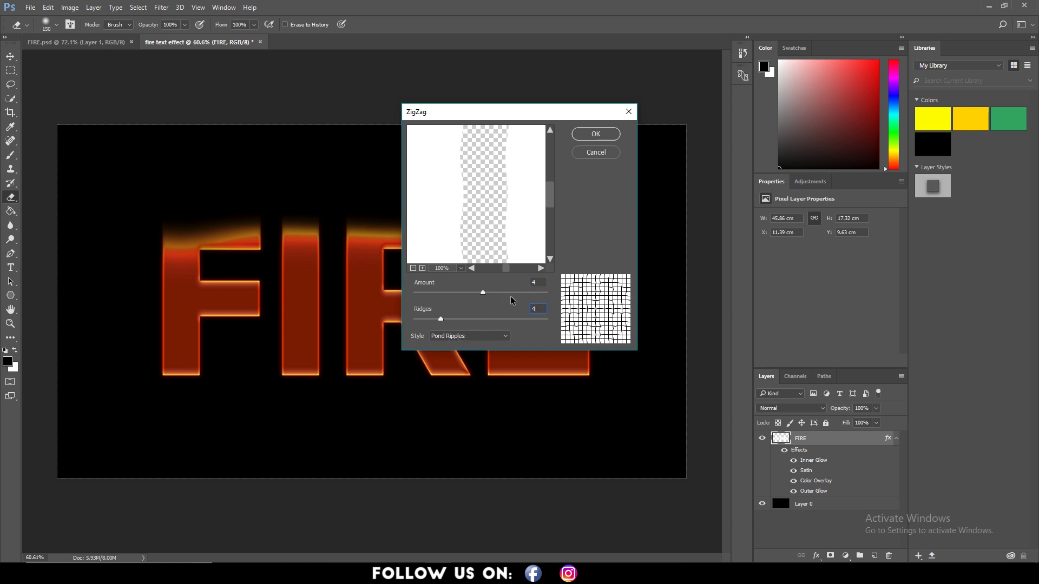
click(596, 134)
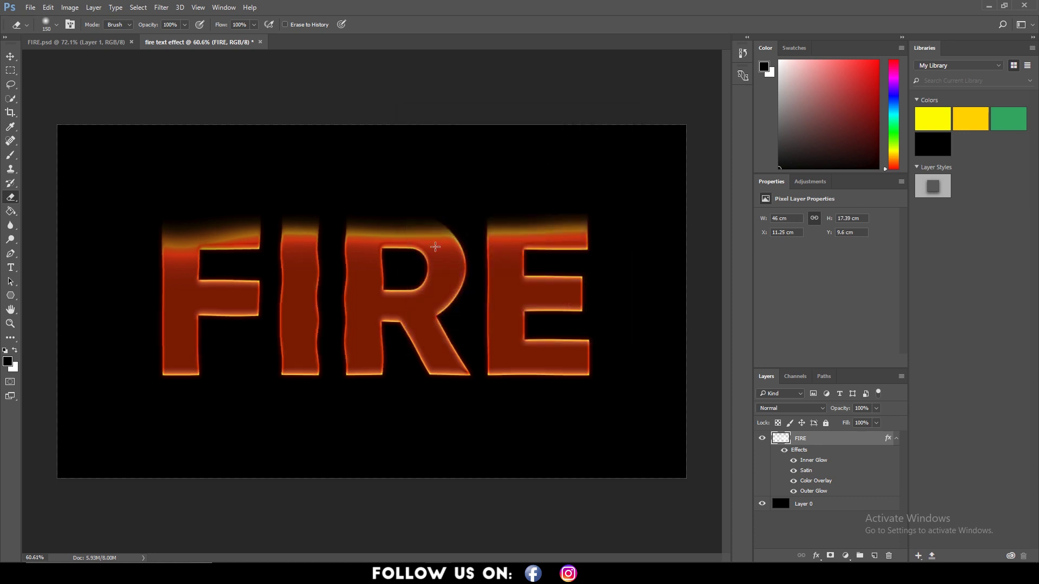
Step: Open the flame photo and rename its layer FIRE
click(31, 8)
click(41, 29)
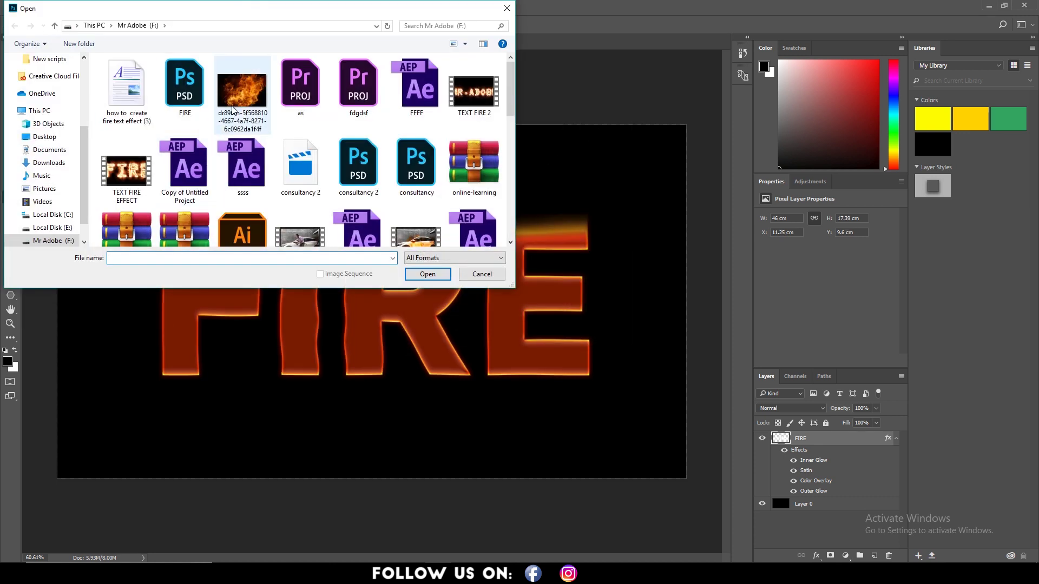
double_click(242, 101)
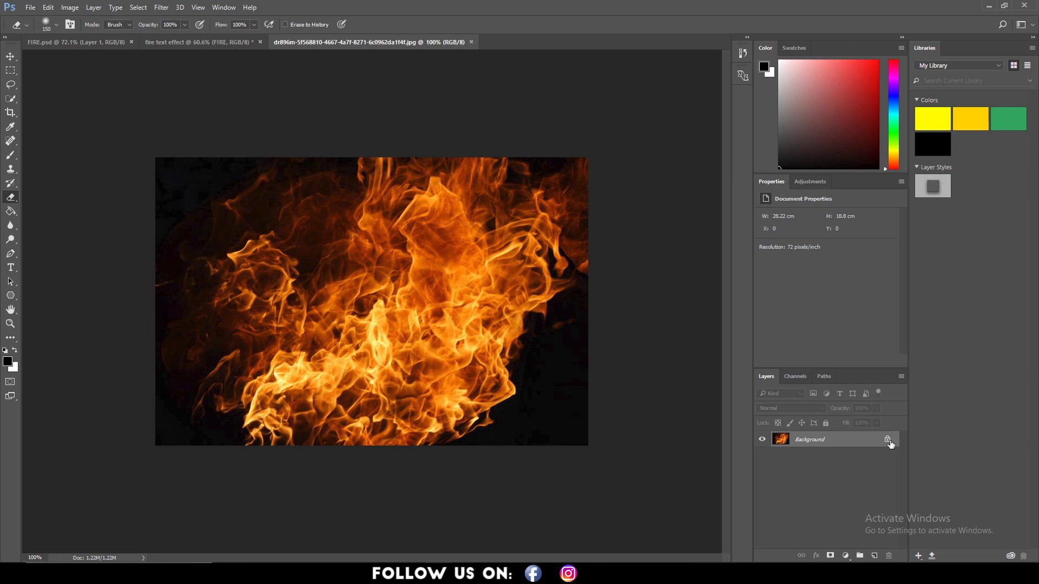
double_click(804, 439)
text(FIRE)
key(Return)
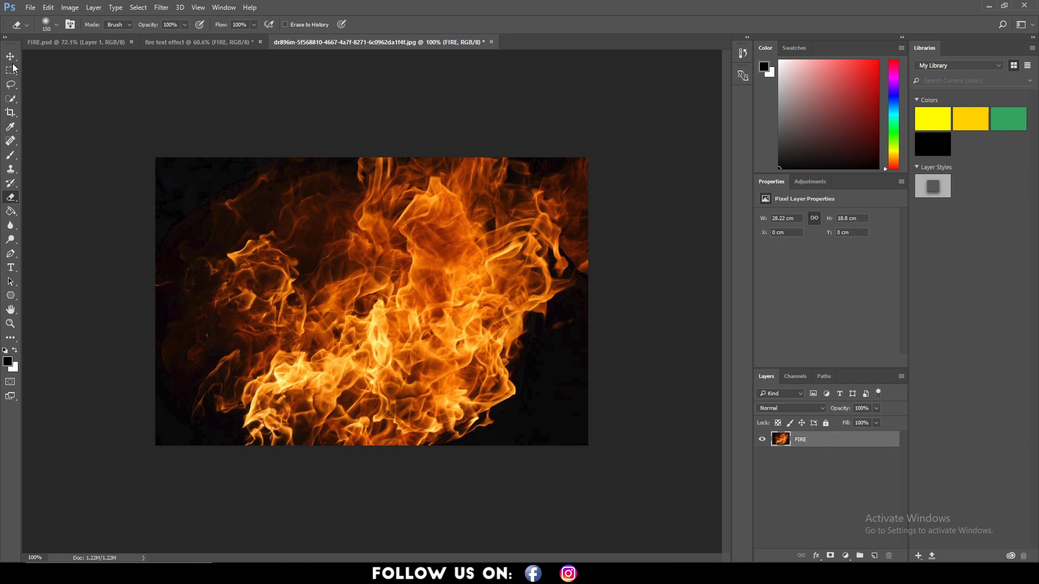
Step: Drag the flame photo into the fire text document and enlarge it over most of the canvas
click(11, 60)
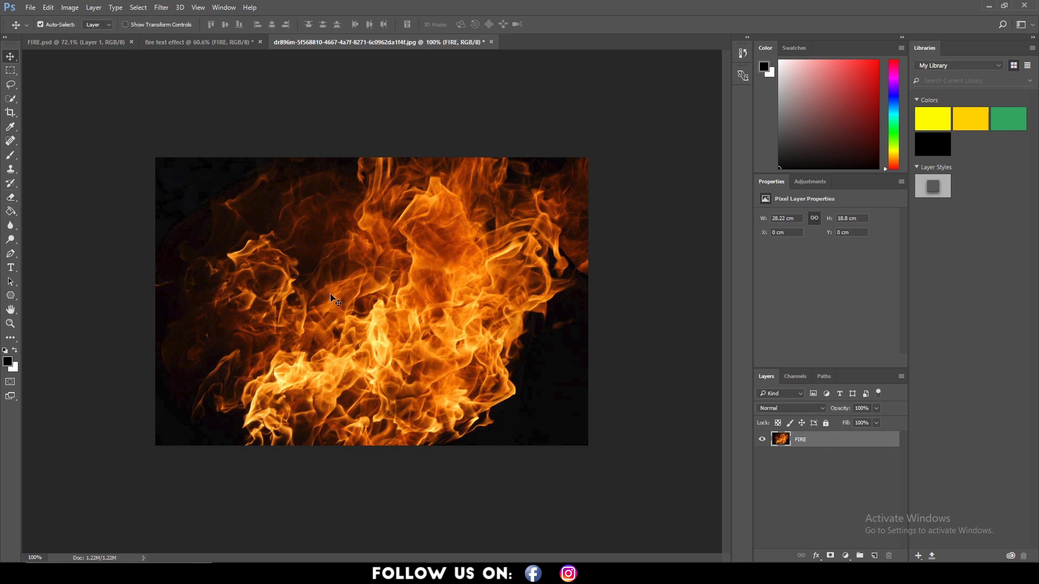
mouse_move(327, 289)
mouse_down()
mouse_move(210, 102)
mouse_move(198, 44)
mouse_move(256, 288)
mouse_move(323, 297)
mouse_up()
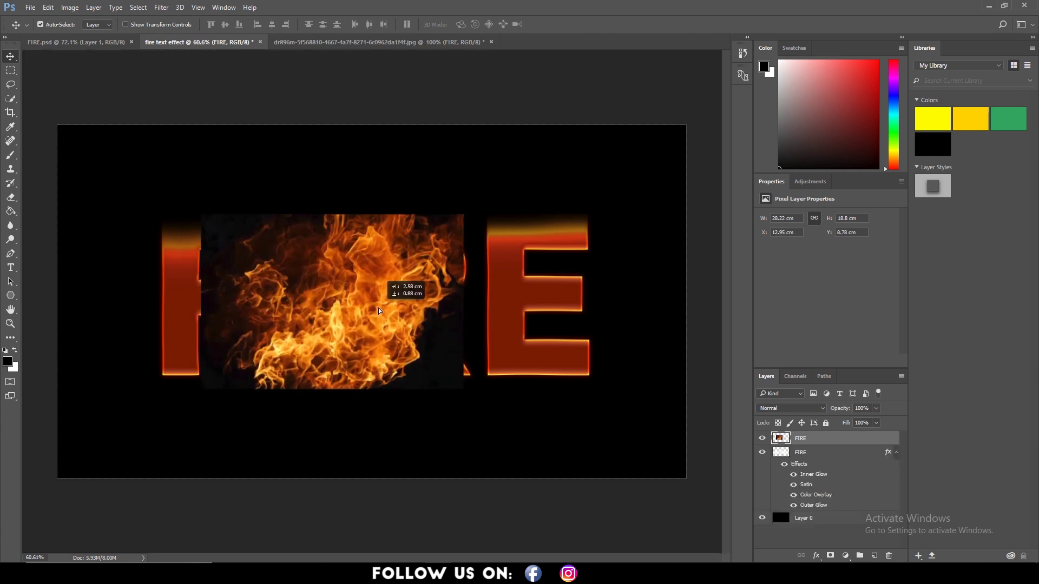
key(ctrl+t)
drag(465, 387, 570, 458)
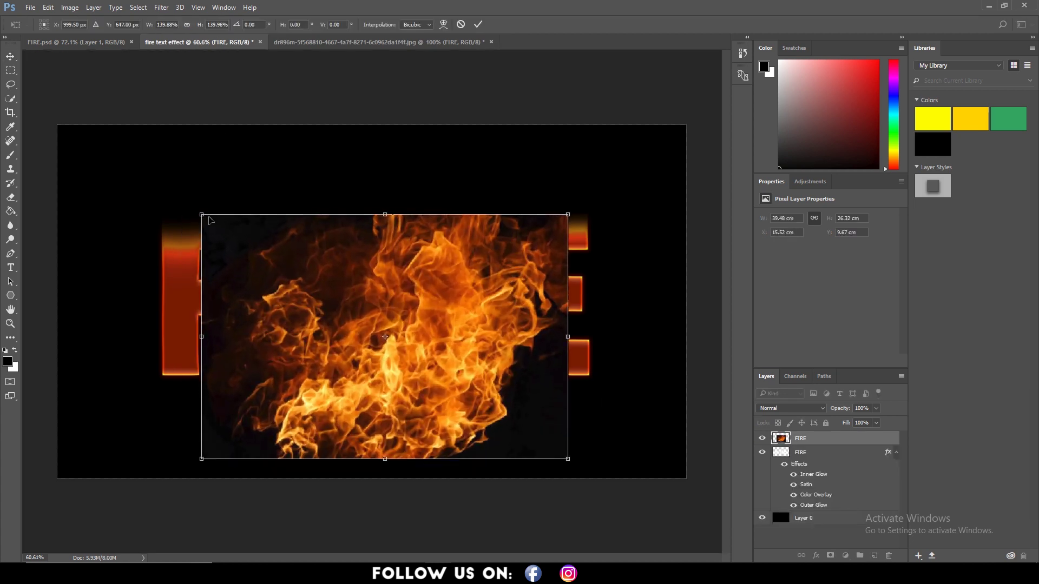
drag(201, 214, 143, 175)
drag(568, 174, 606, 150)
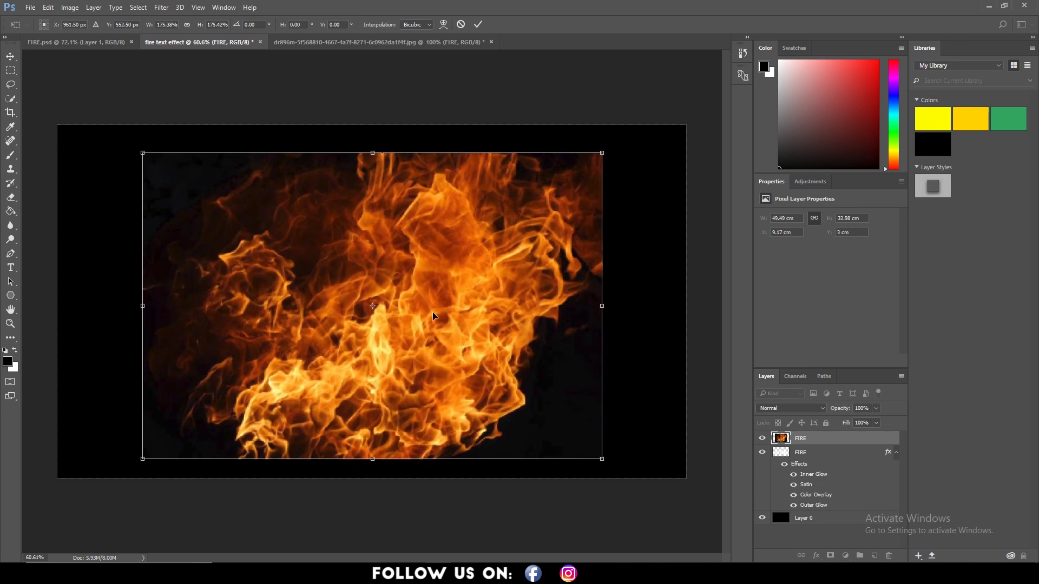
key(Return)
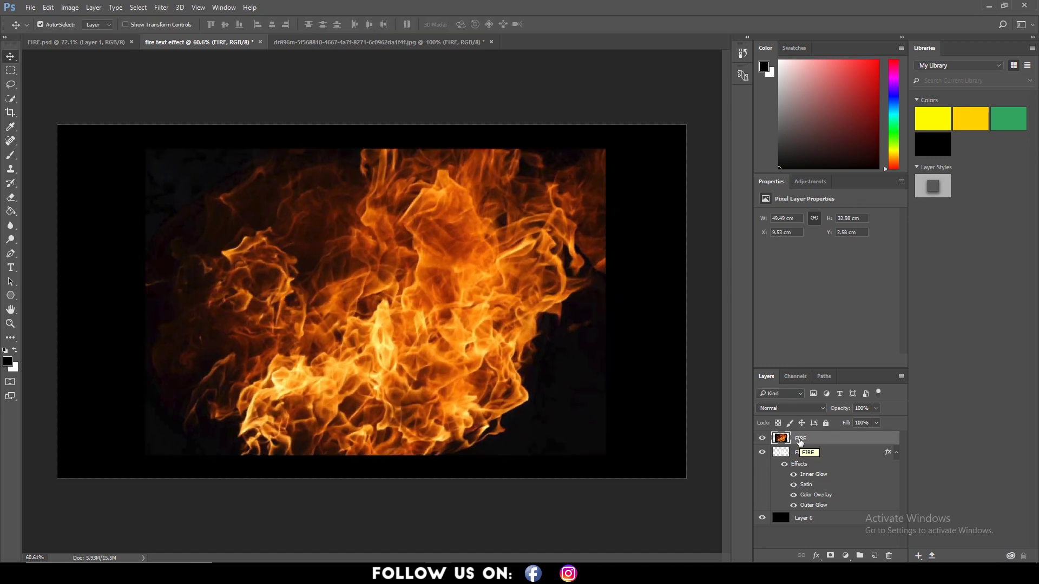
Step: Select the bright flame areas via the Green channel and copy them to Layer 1
click(802, 380)
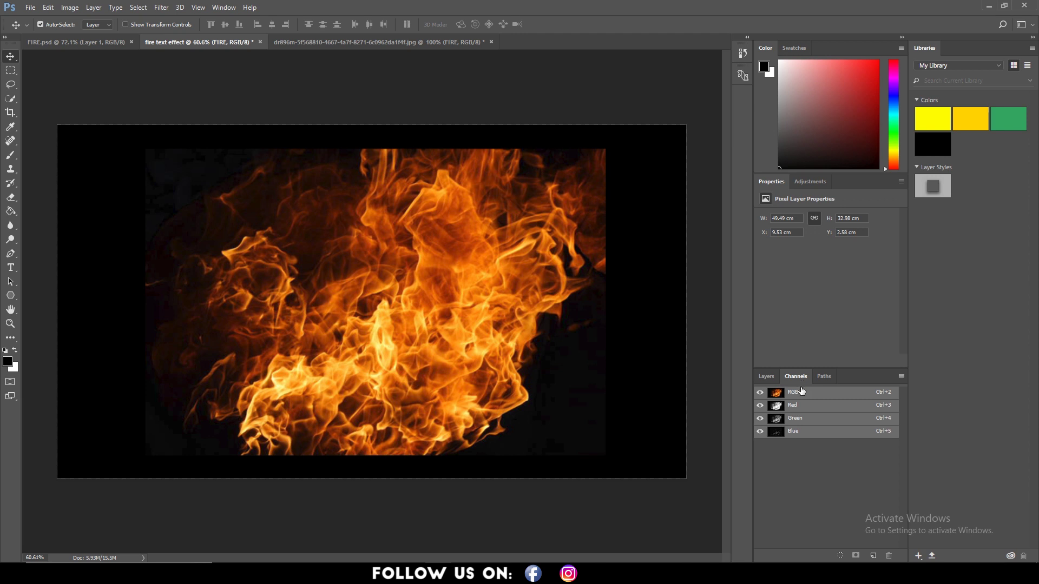
ctrl+click(795, 422)
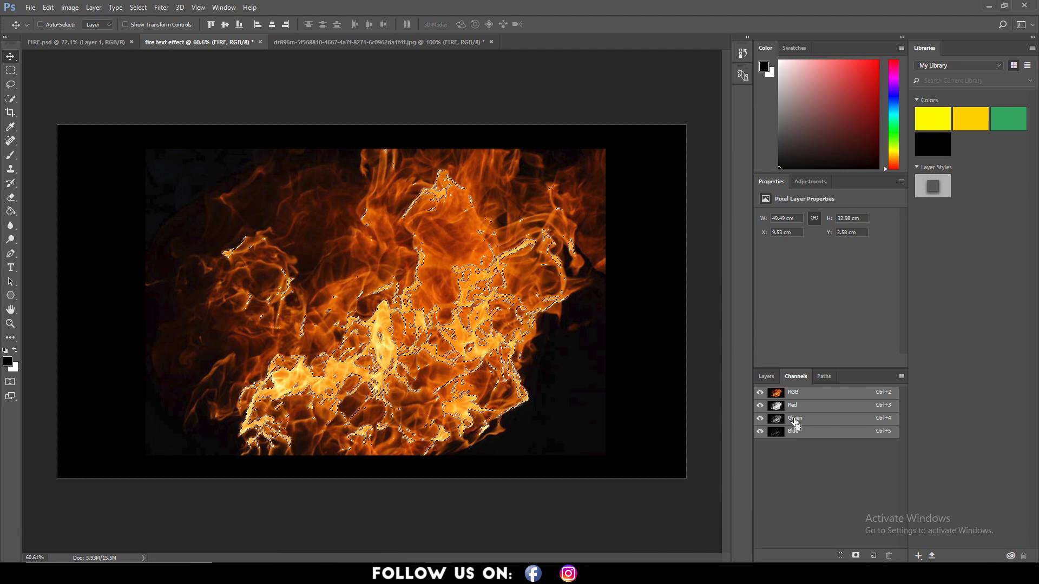
click(771, 376)
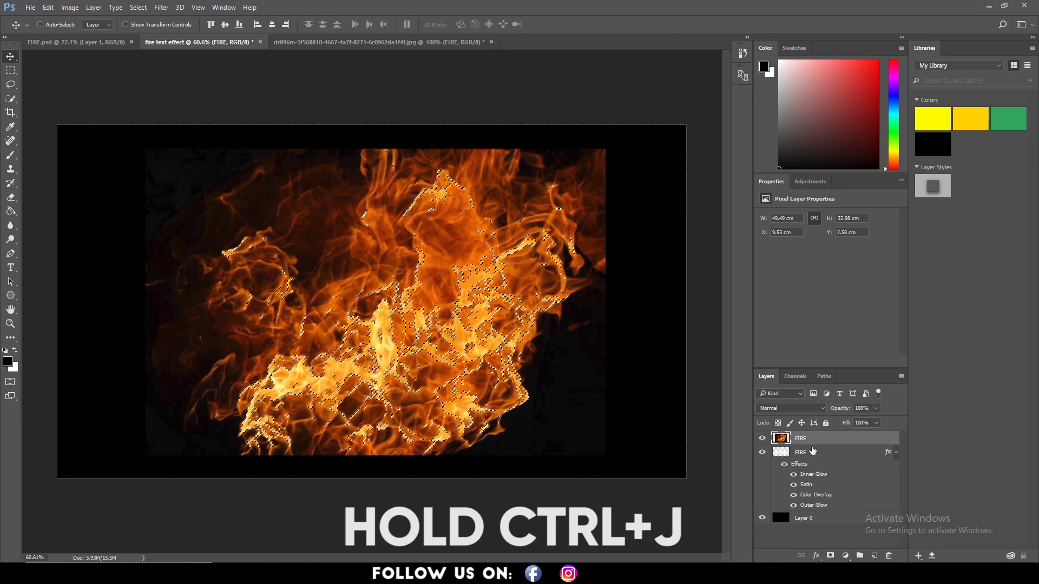
key(ctrl+j)
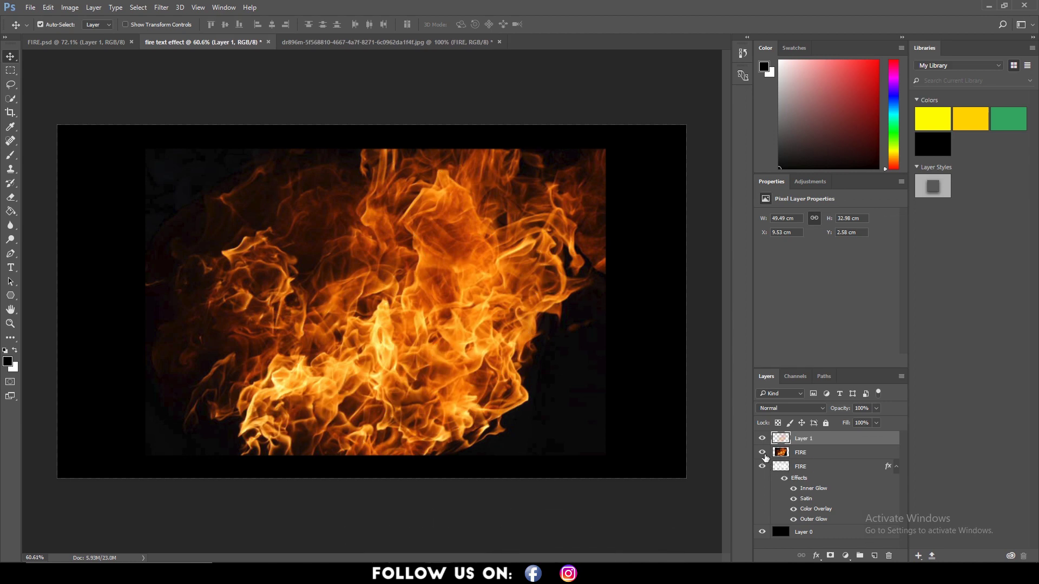
Step: Hide the flame photo layer and shrink Layer 1's flames to about half size over the F
click(762, 453)
drag(384, 365, 330, 358)
key(ctrl+t)
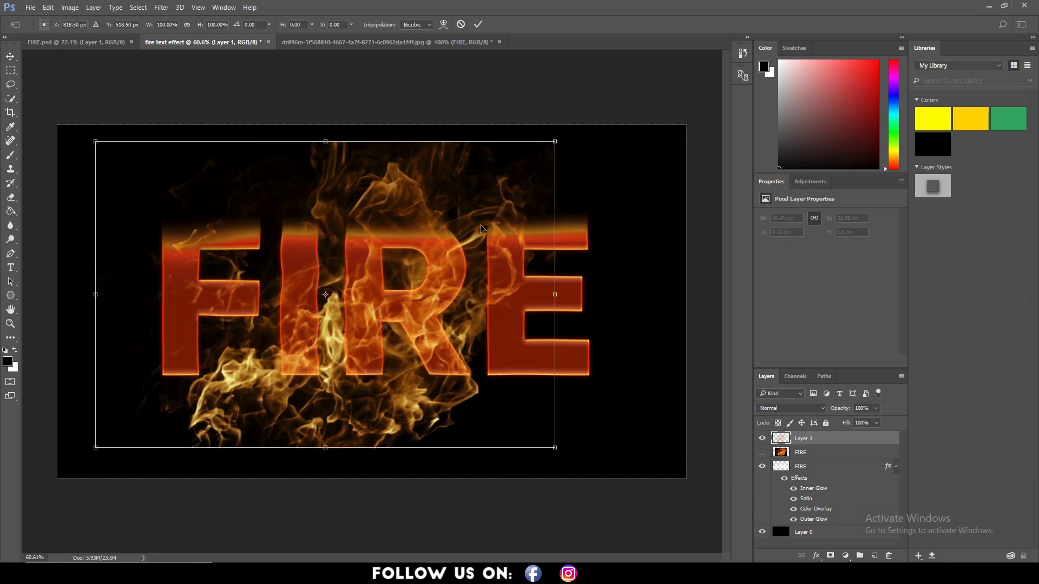
drag(553, 142, 457, 197)
drag(365, 256, 332, 243)
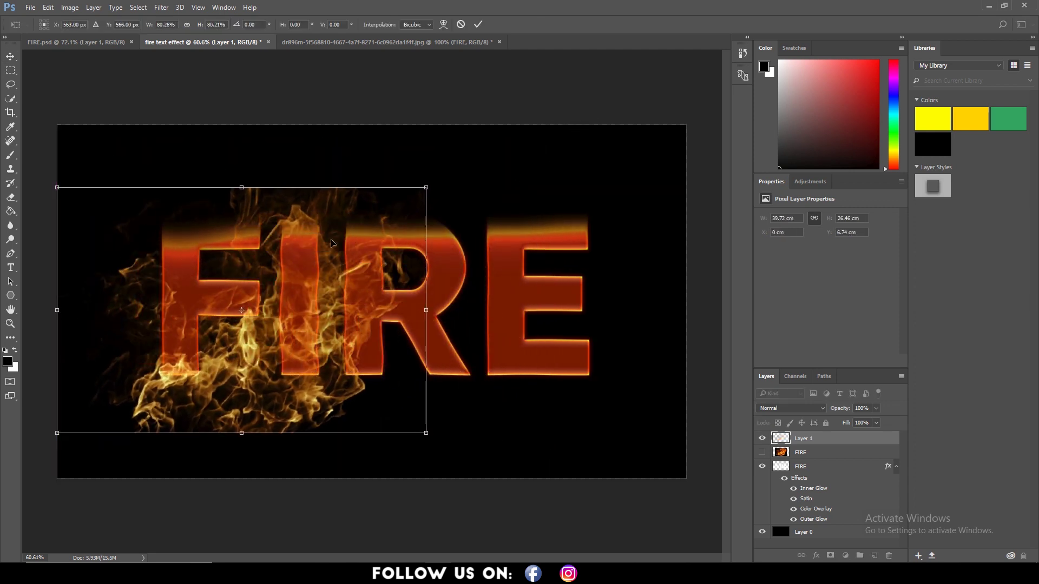
mouse_move(426, 188)
mouse_down()
mouse_move(383, 216)
mouse_move(282, 208)
mouse_move(351, 209)
mouse_move(310, 240)
mouse_move(318, 211)
mouse_up()
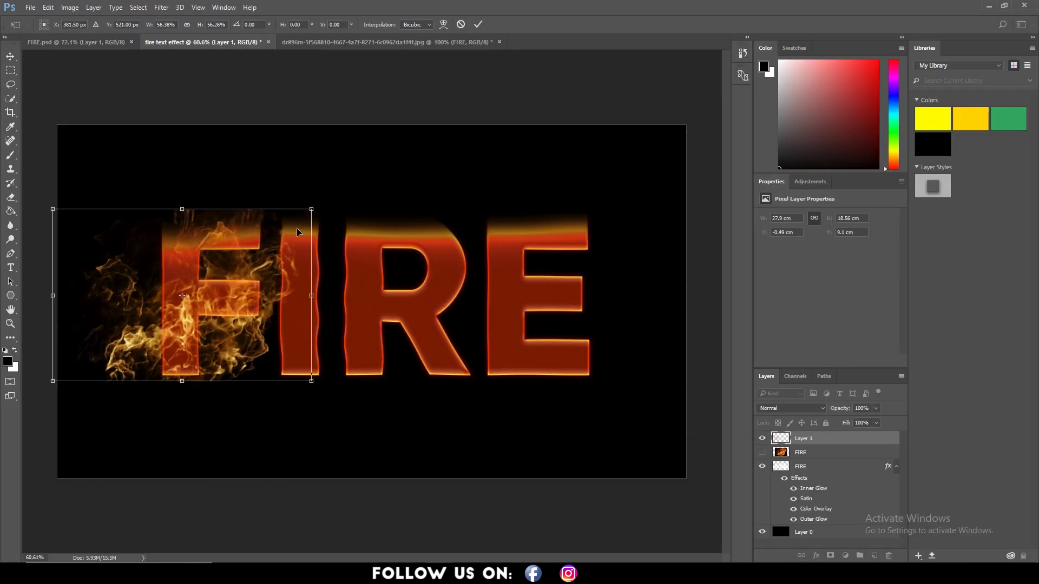
key(Return)
Step: Enlarge the flames slightly over the F and rename Layer 1 to 'FIRE 1'
key(e)
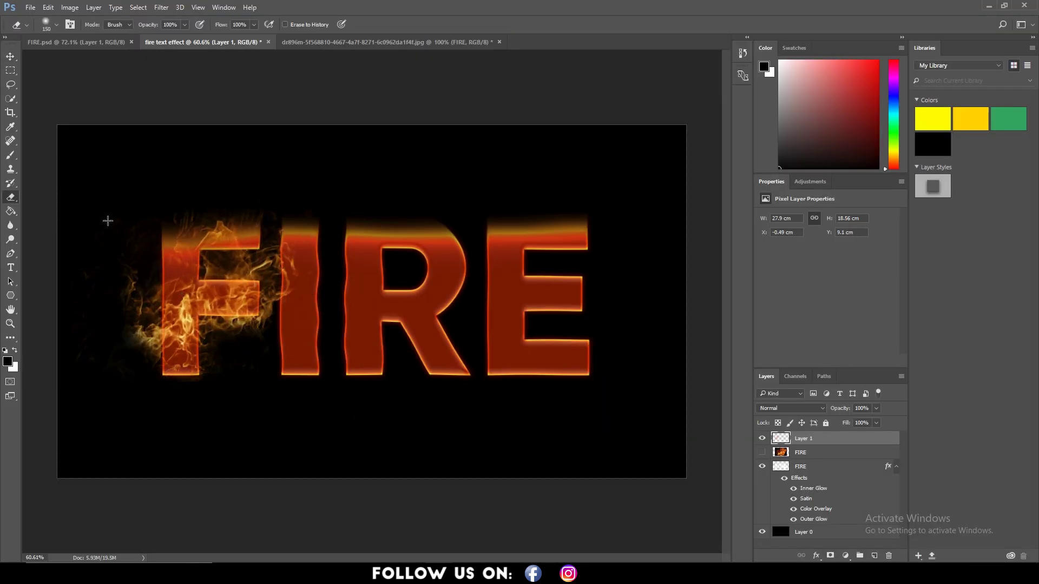
key(ctrl+t)
drag(51, 209, 41, 199)
key(Return)
key(v)
double_click(804, 439)
text(FIRE)
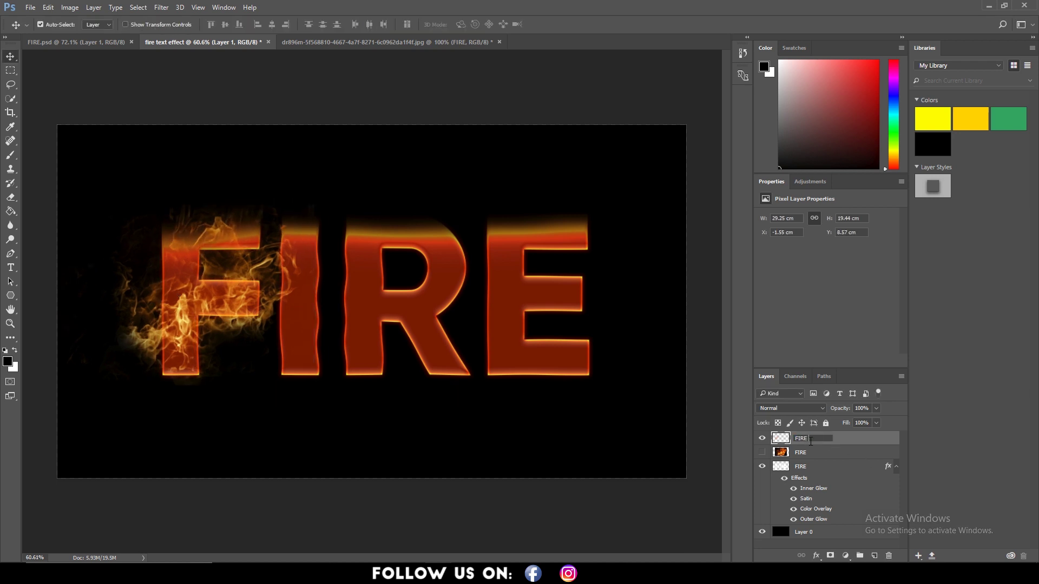
text( 1)
key(Return)
Step: Duplicate the flames, rotate the copy about -65°, and place it over the I
key(ctrl+j)
key(ctrl+t)
drag(436, 197, 239, 138)
drag(282, 323, 307, 338)
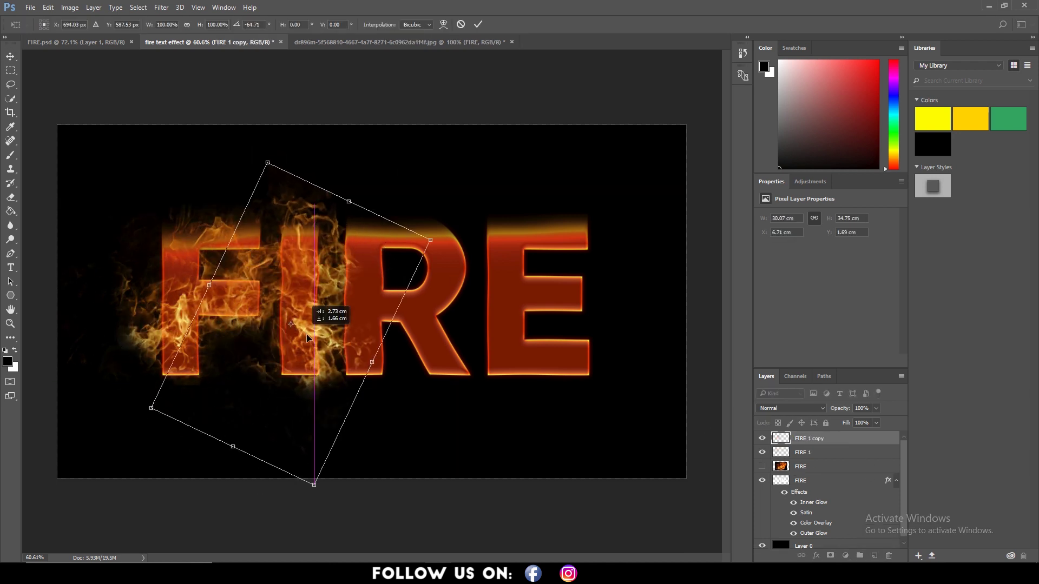
key(Return)
Step: Make another flame copy, rotated and moved toward the R
key(ctrl+j)
Step: Add a further flame copy, move it right and rotate it over the E, then zoom in
key(ctrl+j)
key(ctrl+t)
drag(432, 299, 463, 268)
key(Return)
key(ctrl+j)
key(ctrl+j)
drag(425, 313, 535, 323)
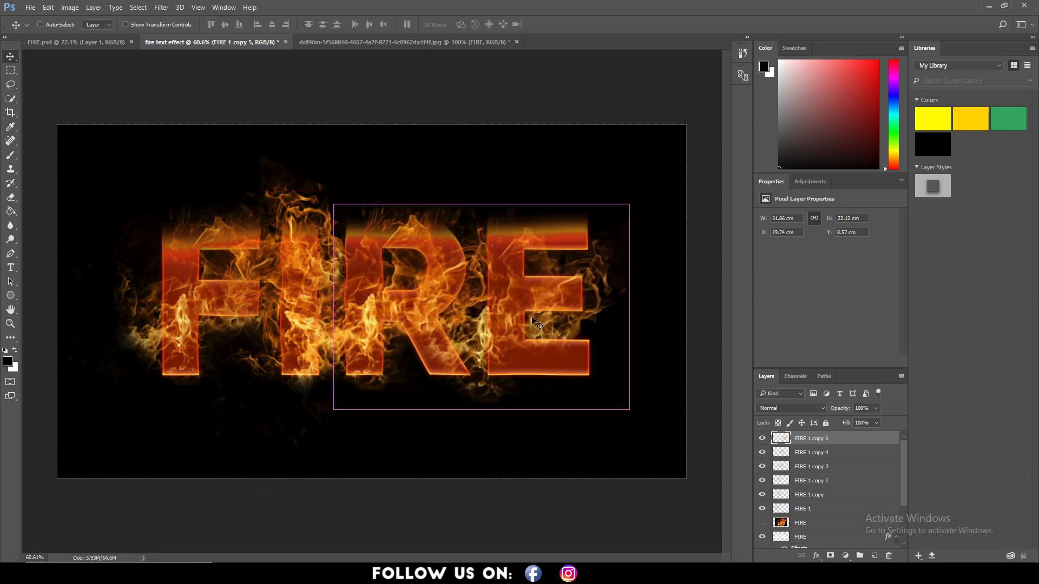
key(ctrl+t)
drag(638, 417, 505, 409)
key(Return)
key(ctrl+plus)
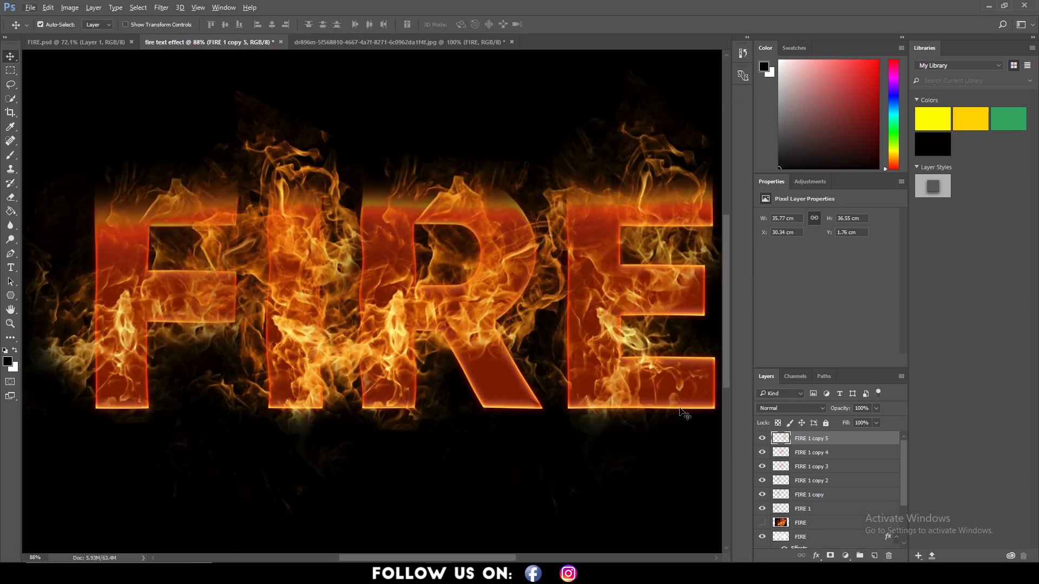
Step: Set FIRE 1 copy 5, copy 4, copy 3, copy 2 and FIRE 1 copy to Screen blend mode
click(791, 408)
click(785, 271)
click(809, 452)
click(792, 408)
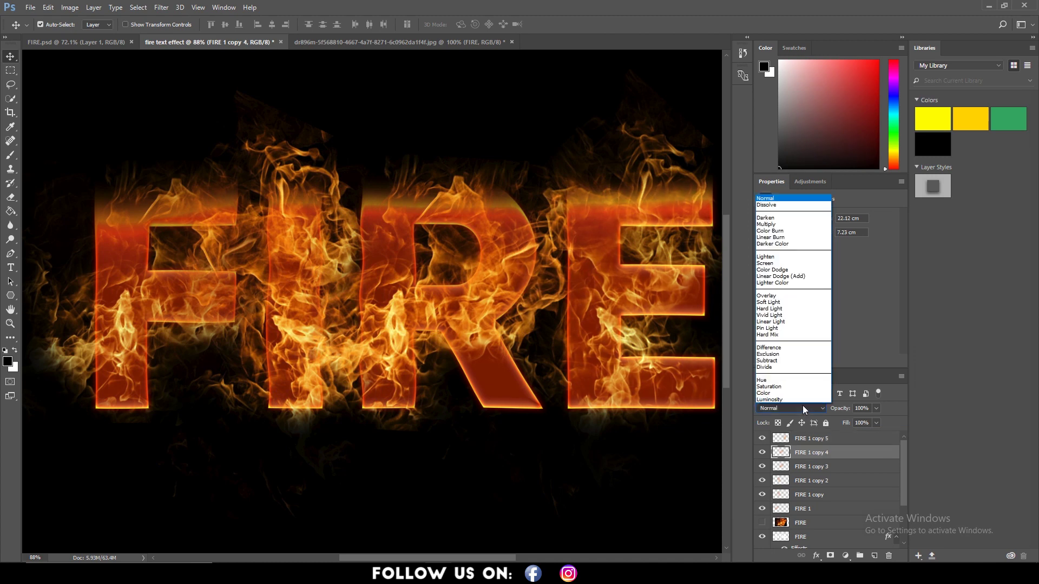
click(785, 270)
click(809, 466)
click(792, 409)
click(784, 270)
click(809, 480)
click(791, 408)
click(785, 270)
click(809, 495)
click(791, 408)
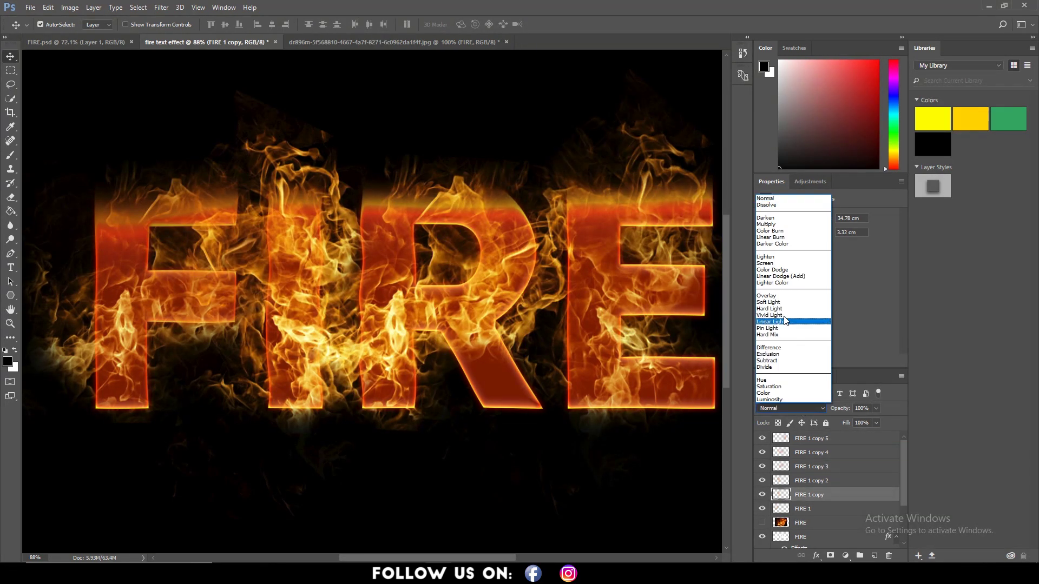
click(785, 271)
Step: Rotate and reposition FIRE 1 copy 4's flames at a new angle
click(840, 454)
key(ctrl+minus)
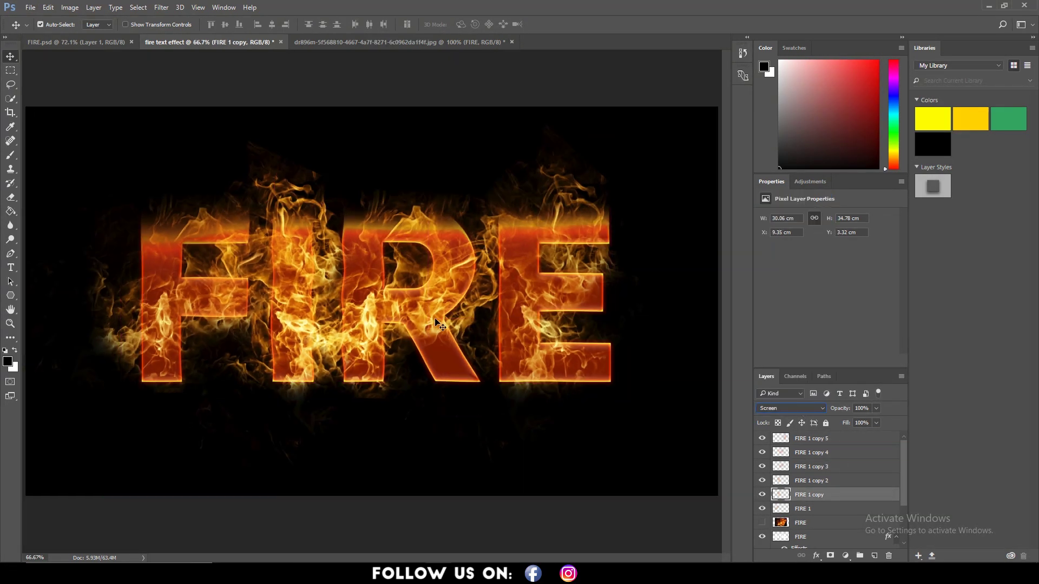
key(ctrl+t)
drag(546, 433, 419, 316)
key(Return)
key(e)
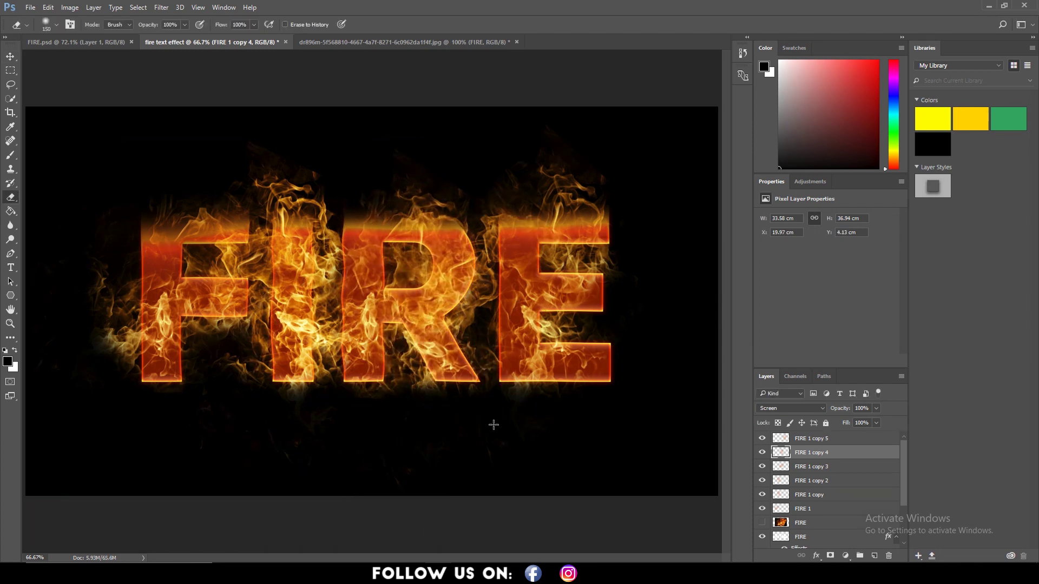
click(797, 510)
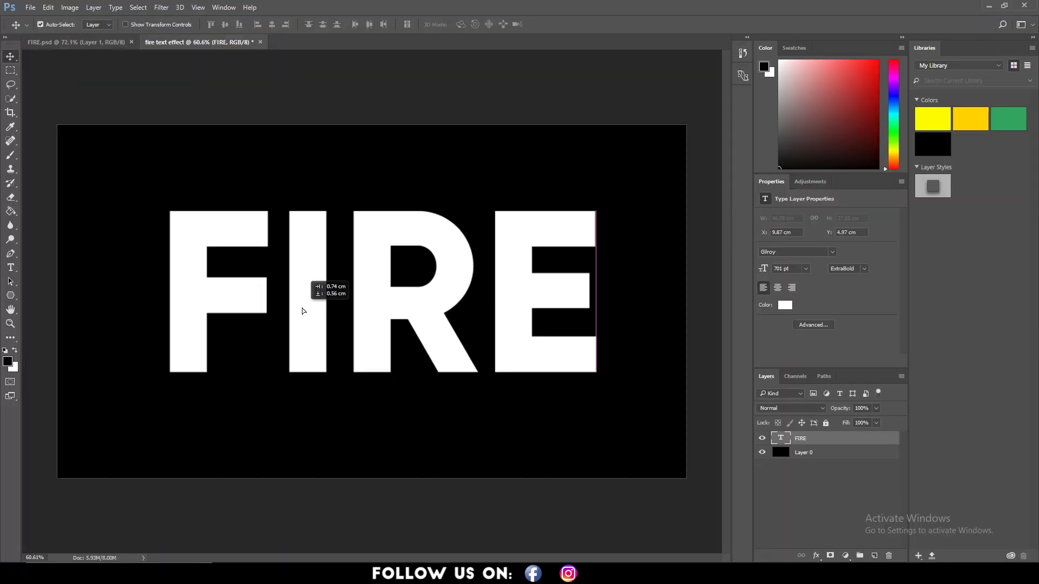
Step: Set the FIRE text's Outer Glow colour, orange #993300 Color Overlay and Satin colour
double_click(847, 438)
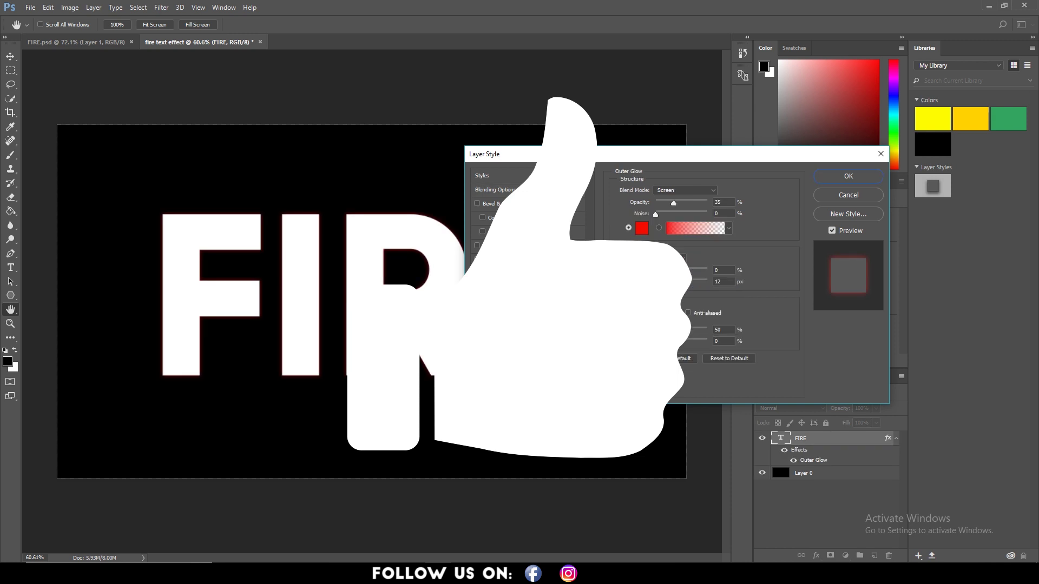
click(641, 229)
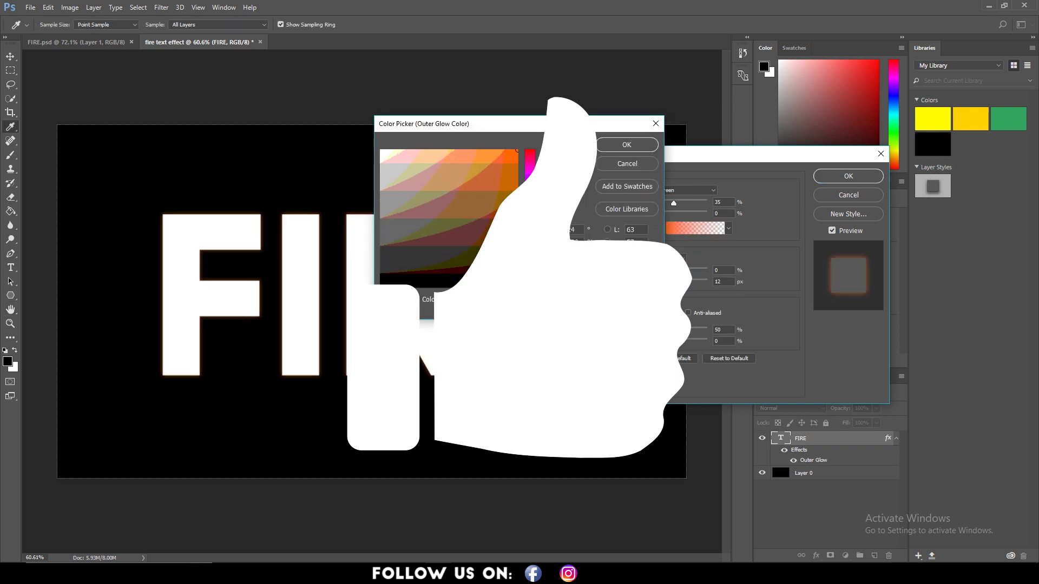
click(631, 144)
click(489, 303)
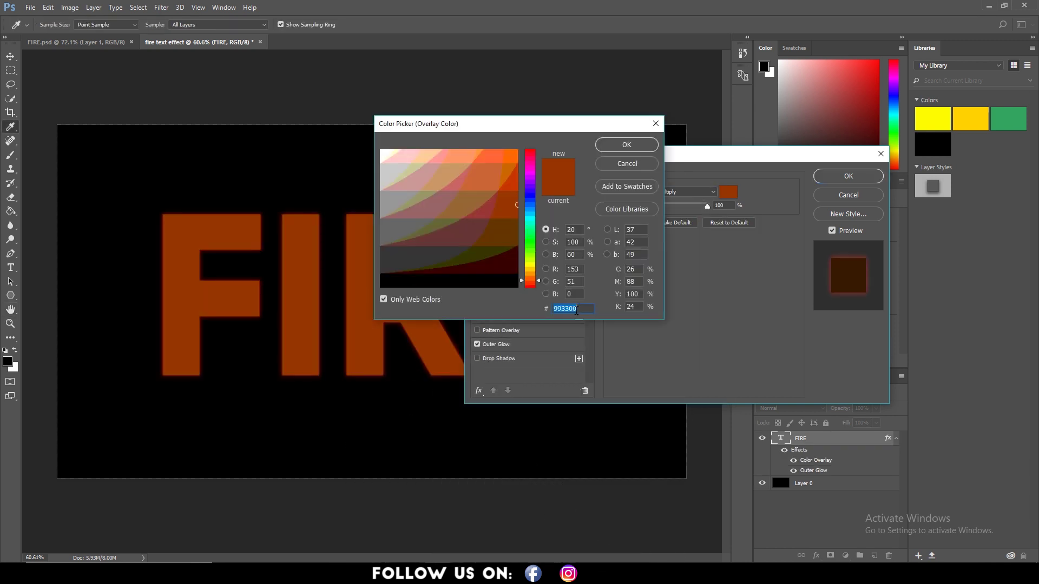
click(617, 146)
click(477, 288)
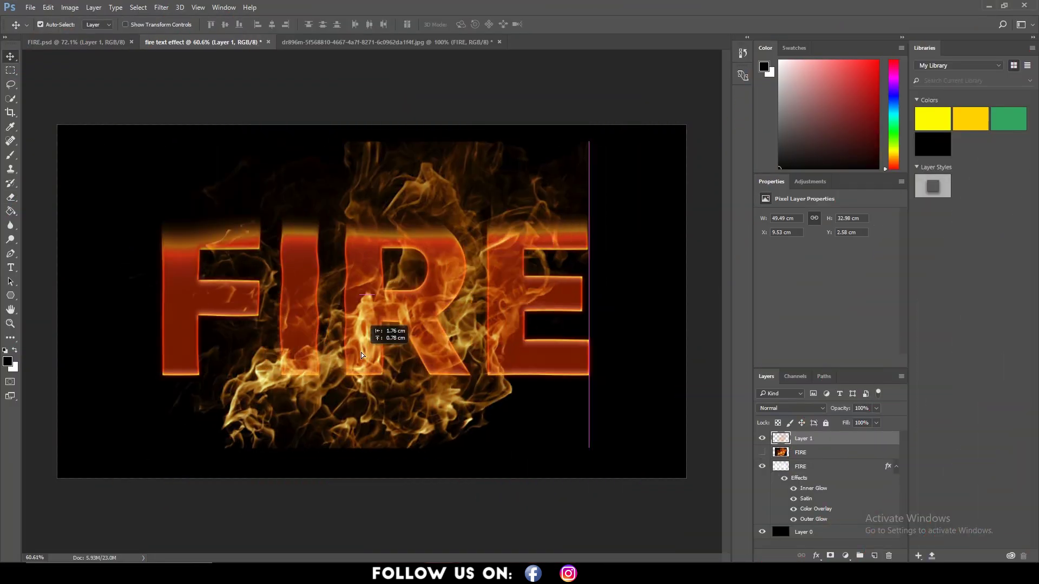
Step: Shrink the pasted flames and place a duplicate copy over the I
key(ctrl+t)
drag(591, 150, 314, 218)
key(Return)
drag(191, 300, 344, 285)
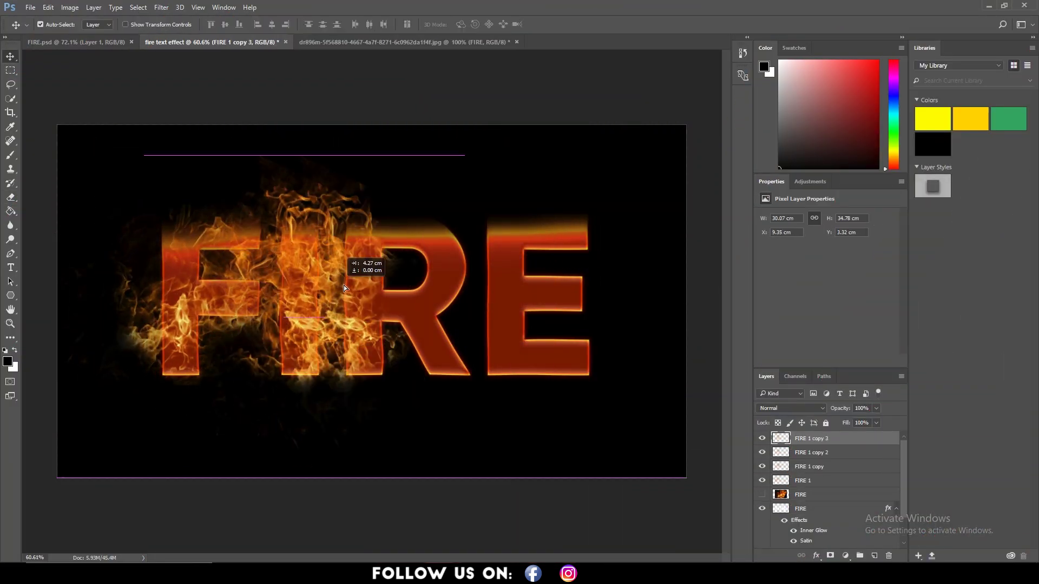